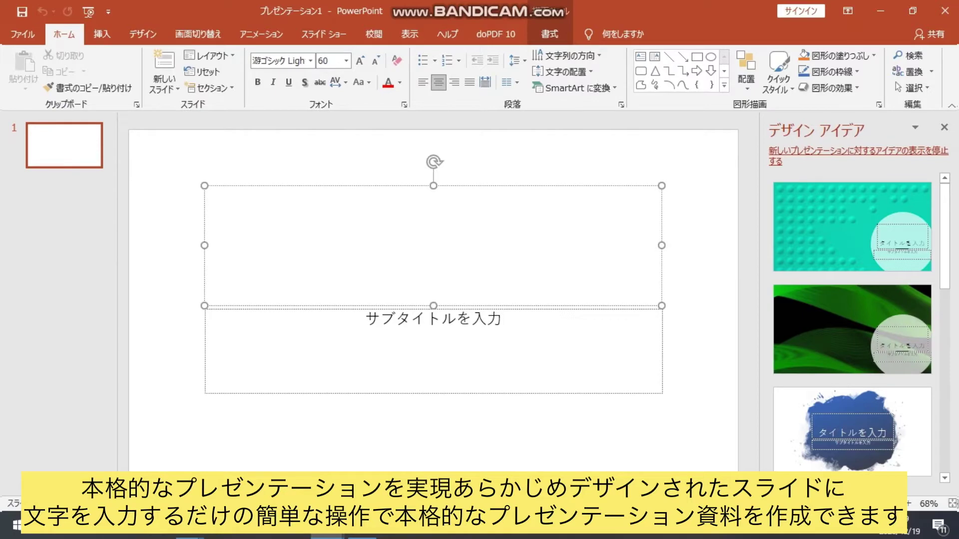
Step: Close the blank presentation and relaunch PowerPoint from its desktop icon
key("Zenkaku_Hankaku")
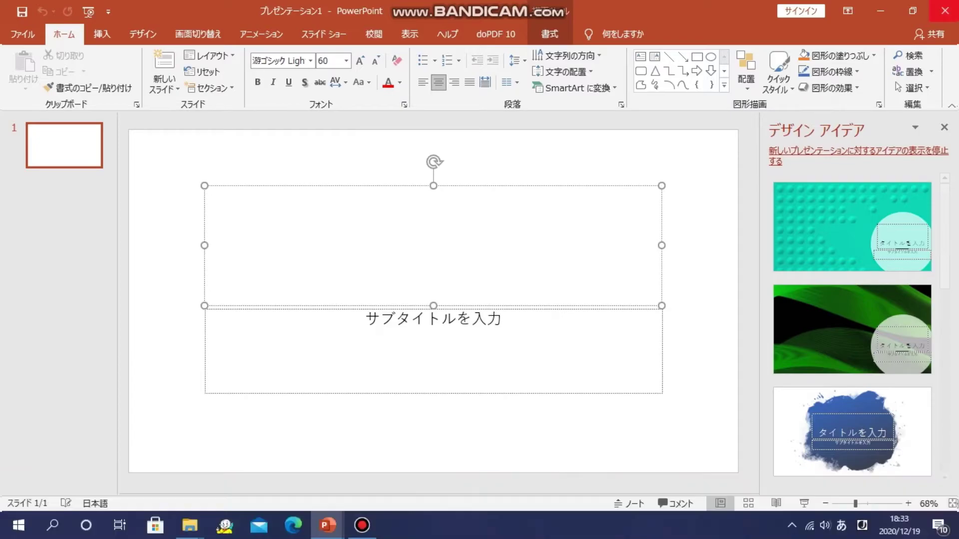
left_click(944, 11)
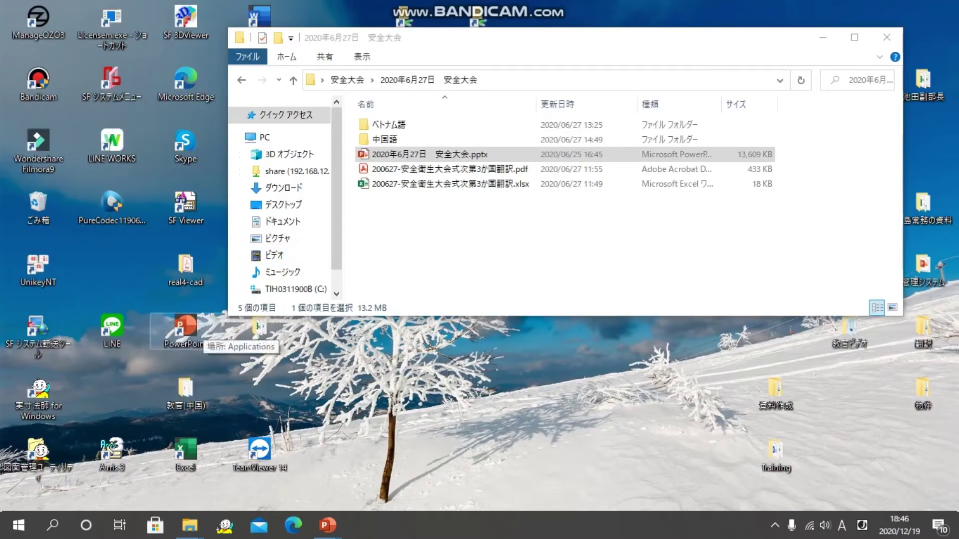
double_click(186, 329)
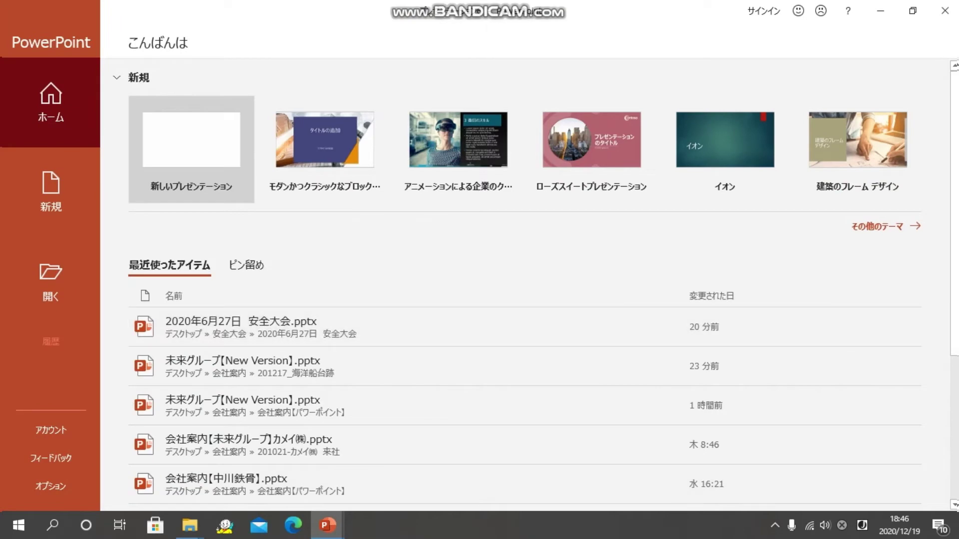
Step: Create a new blank presentation with Ctrl+N from the 熱中症 window
key("Return")
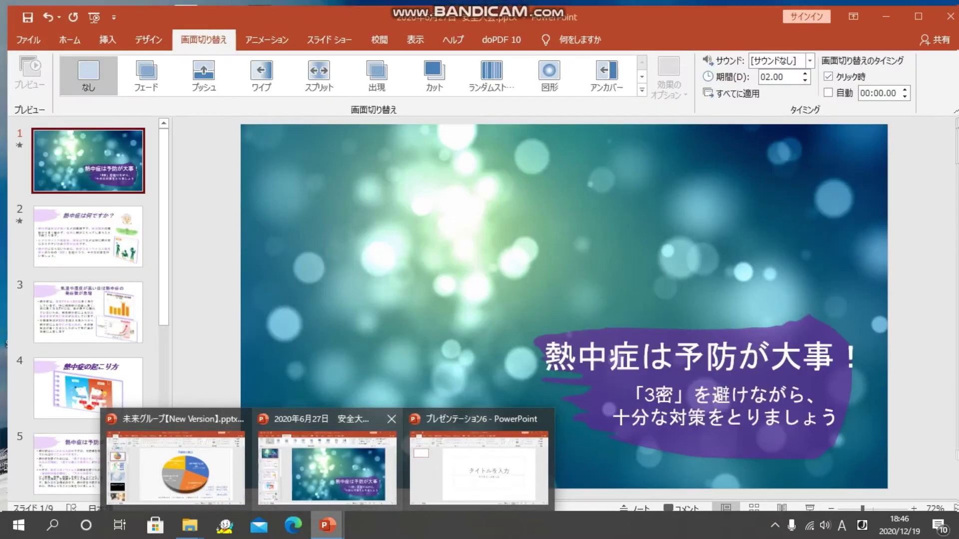
left_click(327, 465)
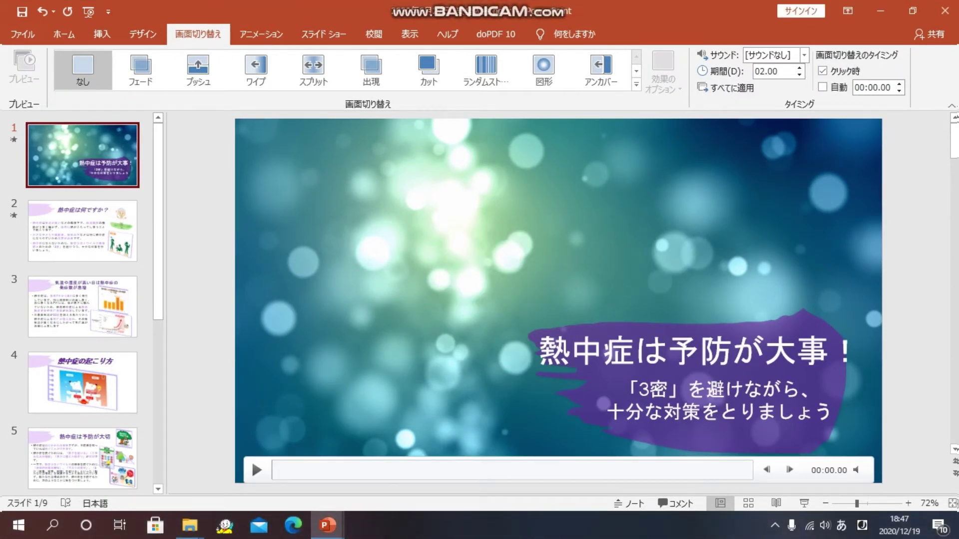
key("ctrl+n")
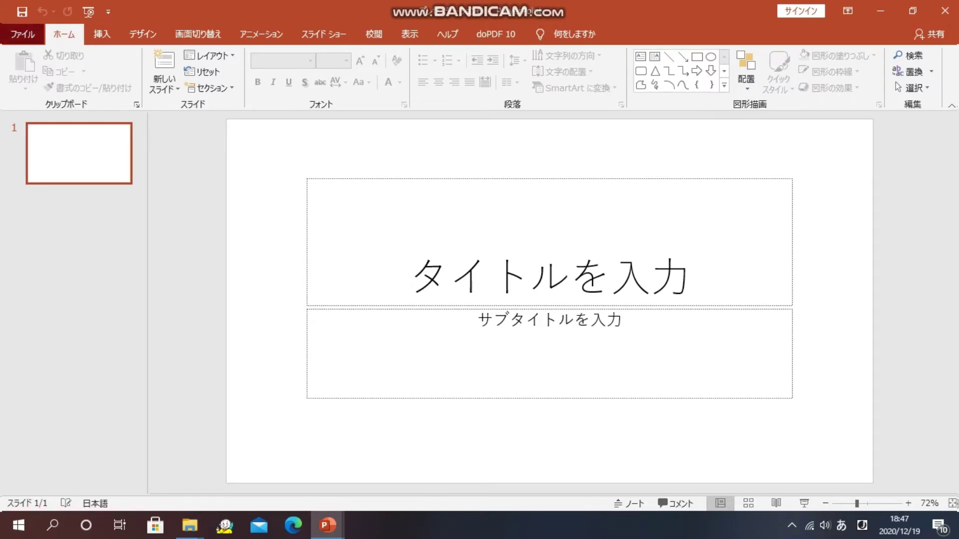
left_click(23, 34)
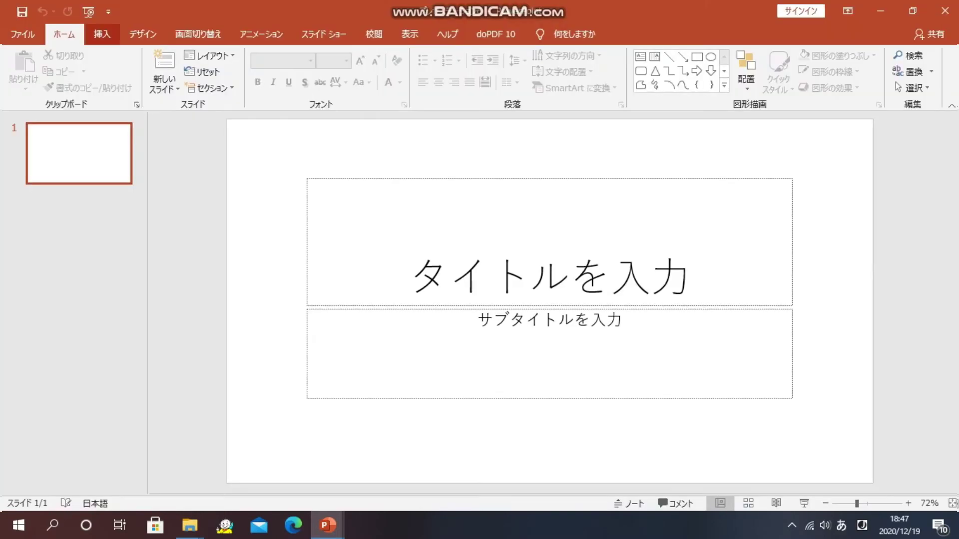
left_click(102, 34)
left_click(198, 34)
left_click(144, 34)
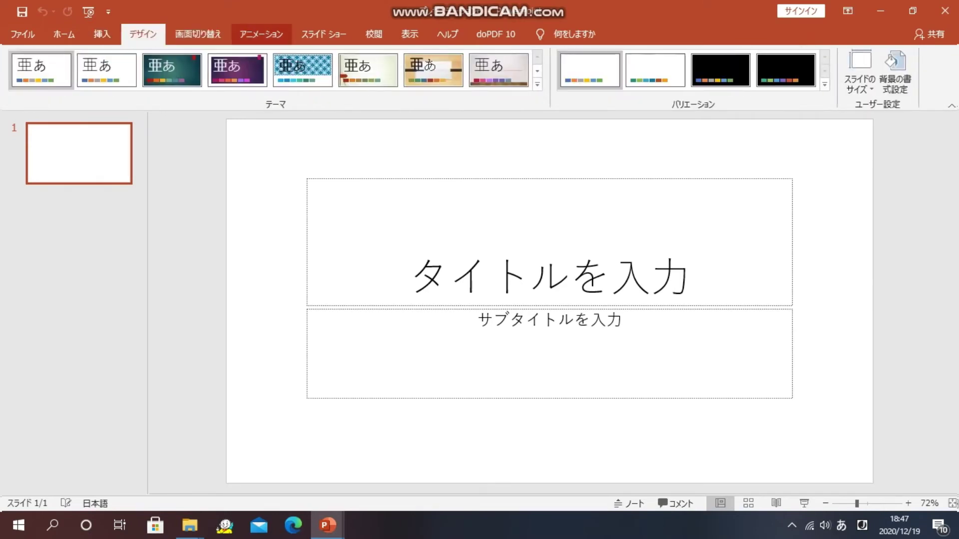
left_click(261, 34)
left_click(323, 34)
left_click(373, 34)
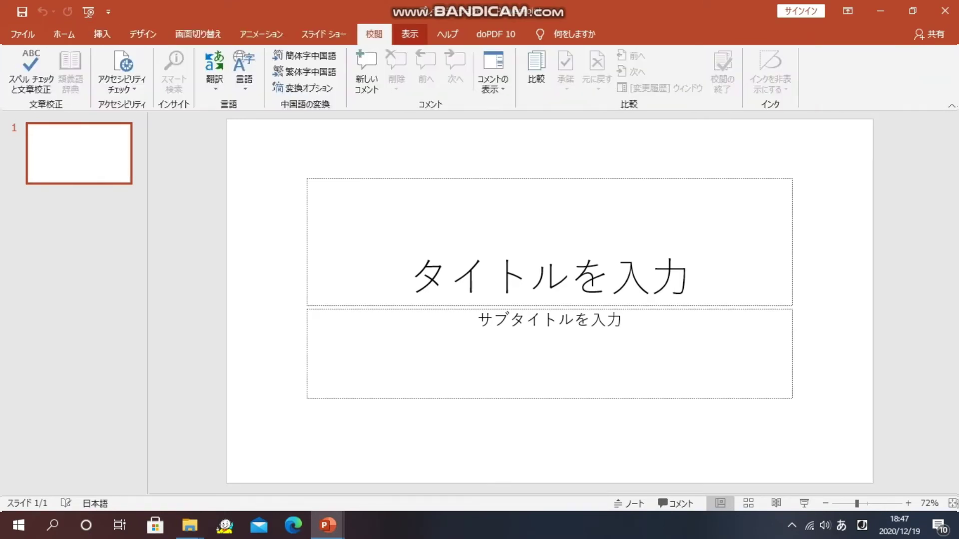
left_click(410, 34)
left_click(447, 34)
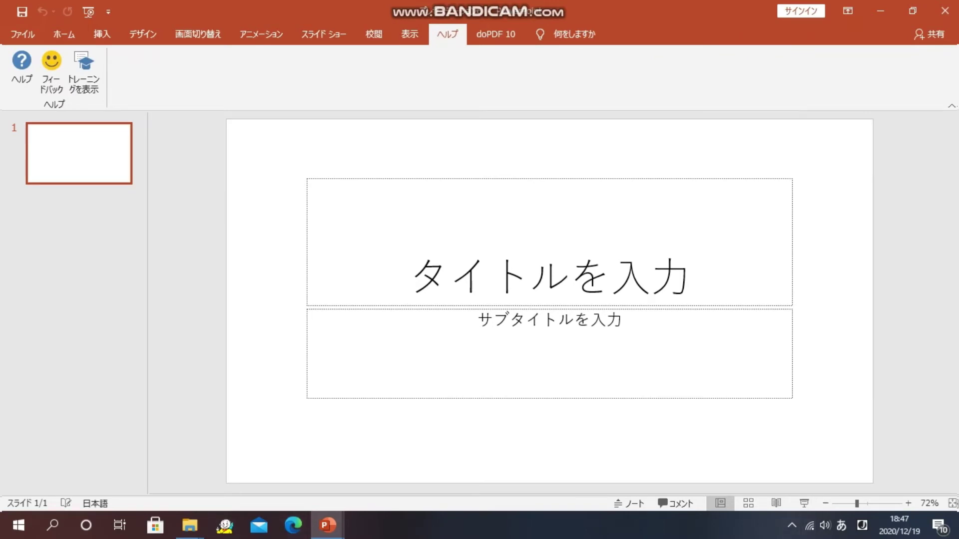
left_click_drag(857, 503, 863, 503)
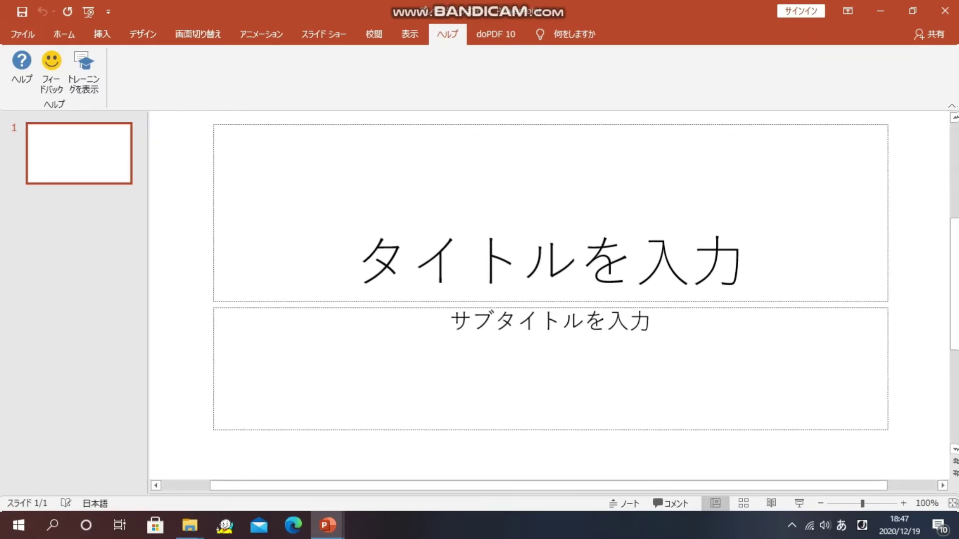
left_click_drag(862, 503, 854, 504)
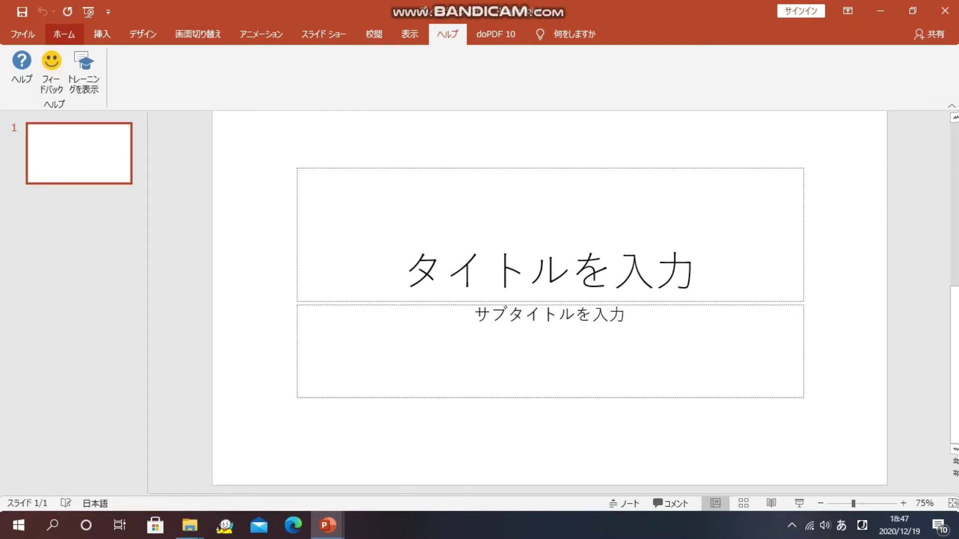
left_click(64, 34)
left_click(142, 34)
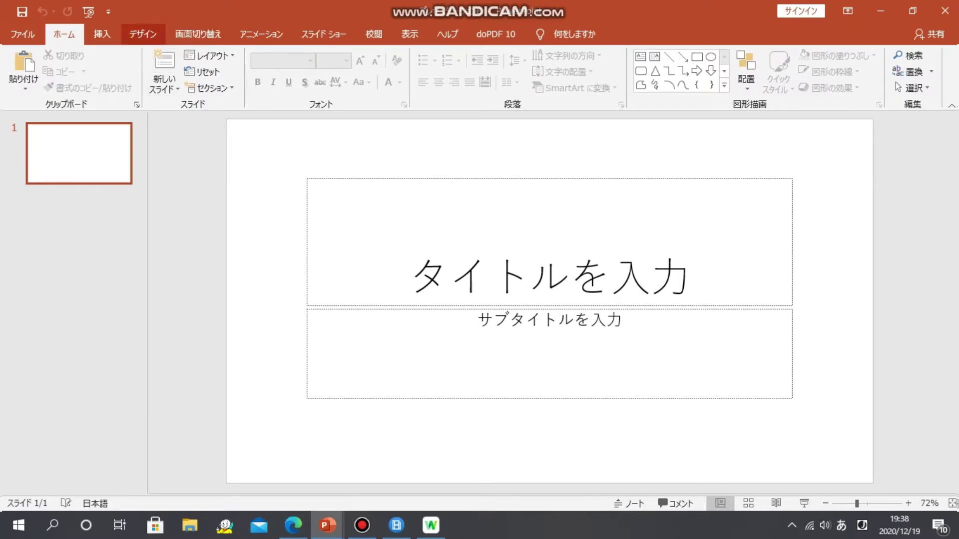
Step: Apply the メイン イベント theme to the title slide
left_click(143, 34)
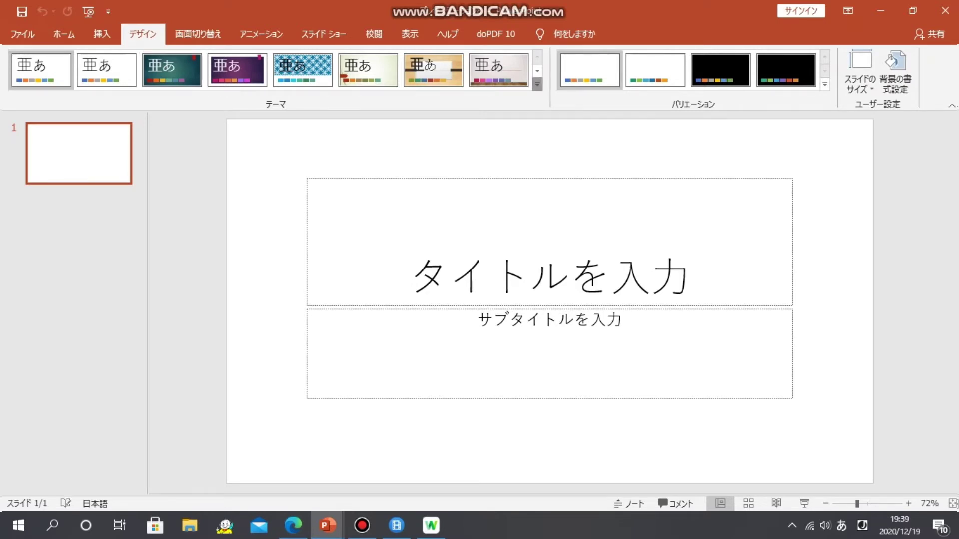
left_click(537, 85)
scroll(172, 218, "down", 1)
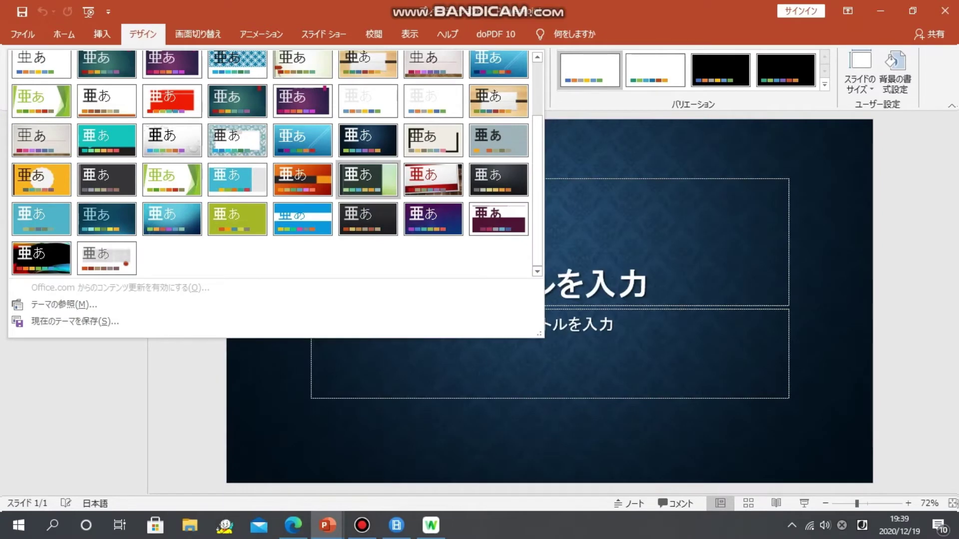
scroll(172, 219, "up", 1)
scroll(106, 255, "down", 2)
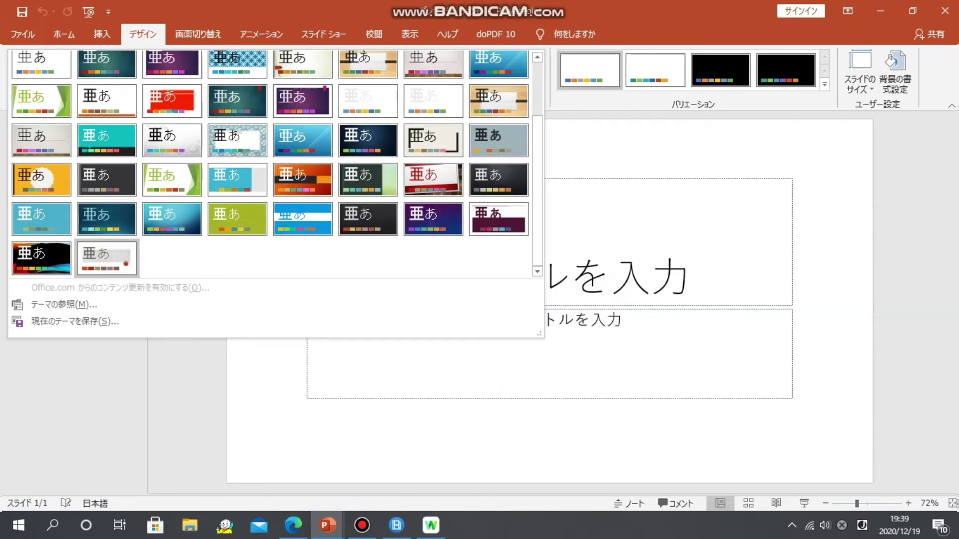
left_click(433, 179)
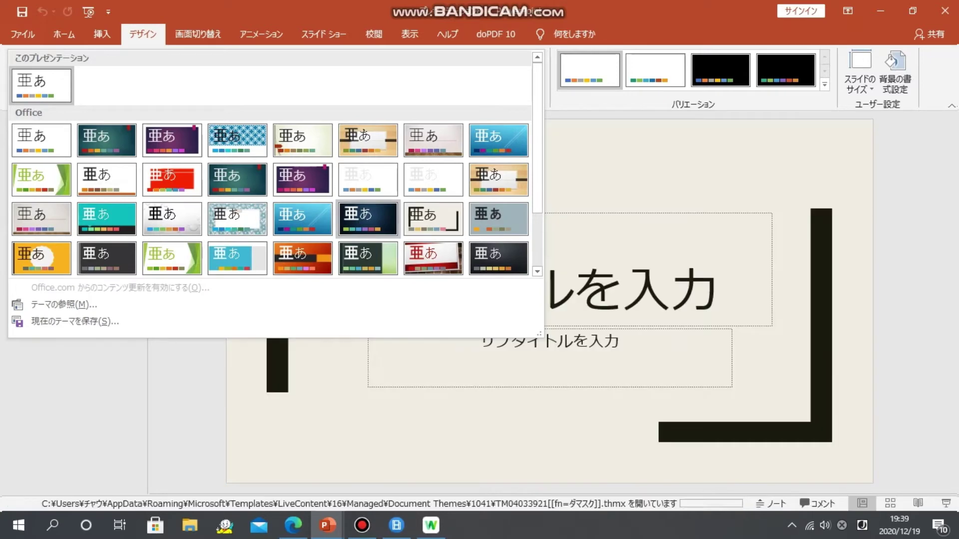
scroll(433, 179, "down", 2)
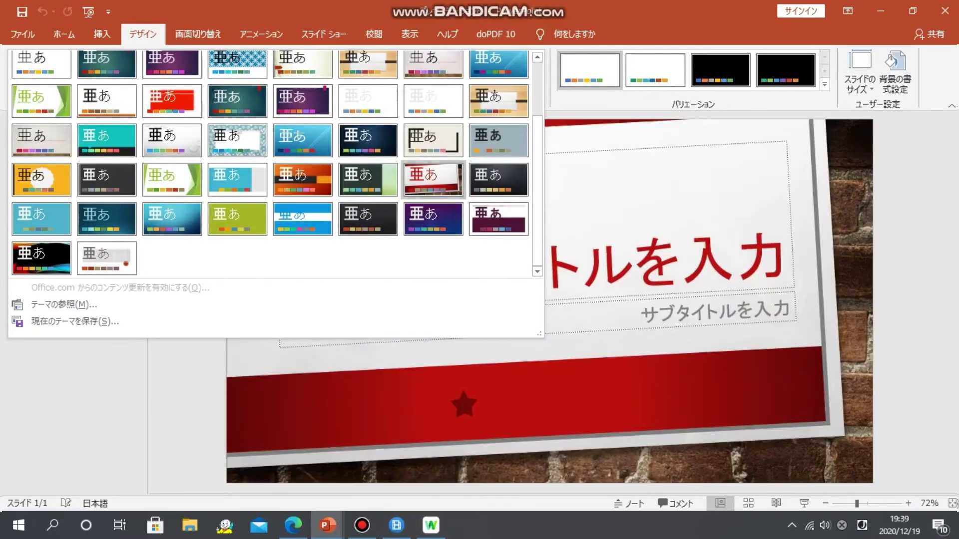
left_click(433, 179)
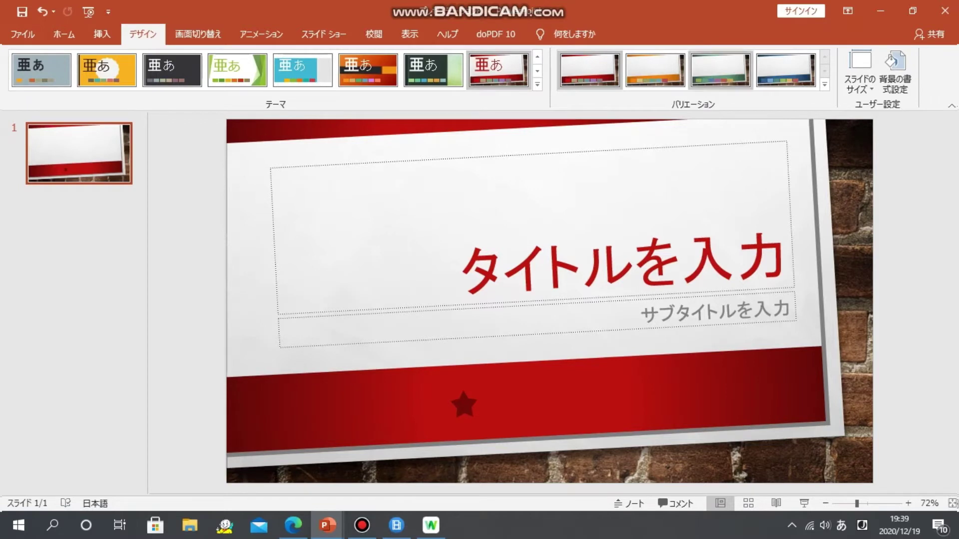
Step: Switch the theme to its blue variation and place the cursor in the title
left_click(824, 84)
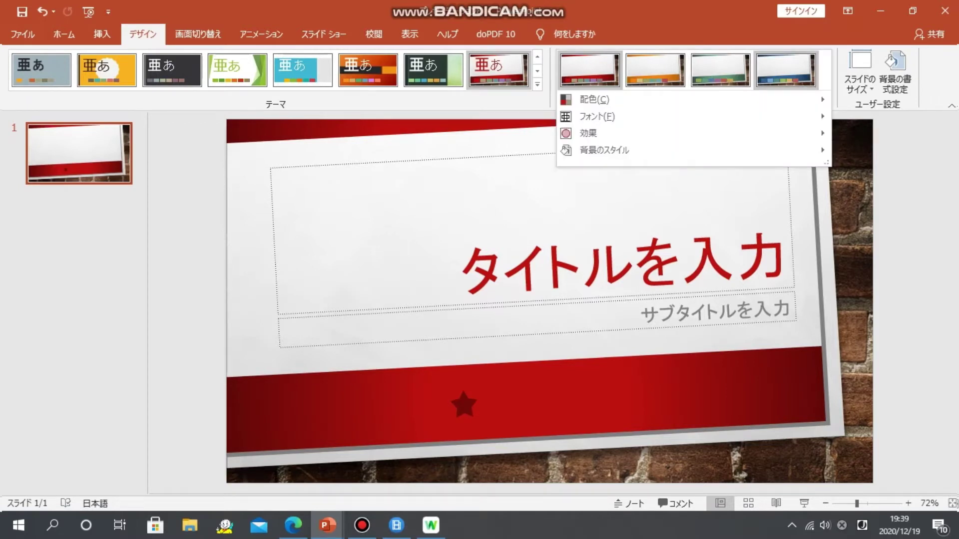
left_click(720, 70)
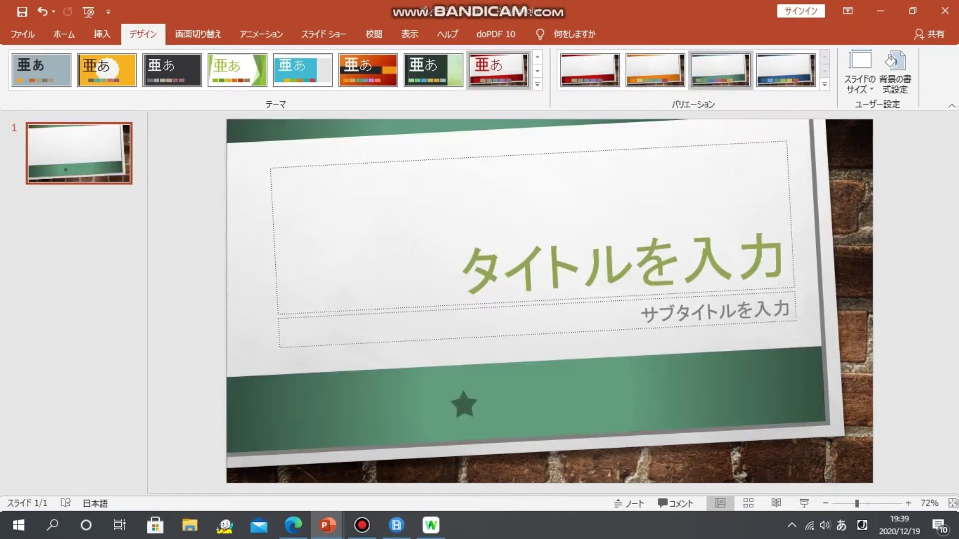
left_click(786, 70)
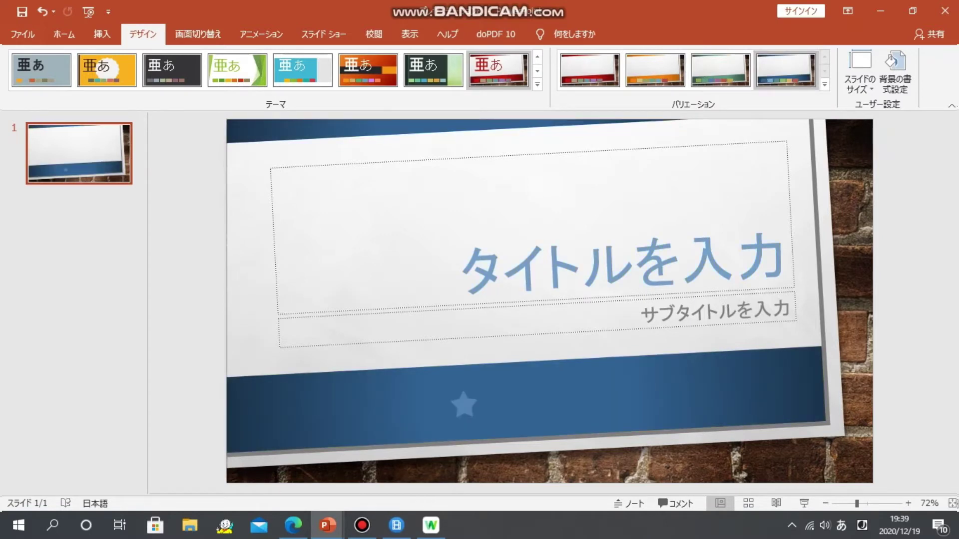
left_click(788, 252)
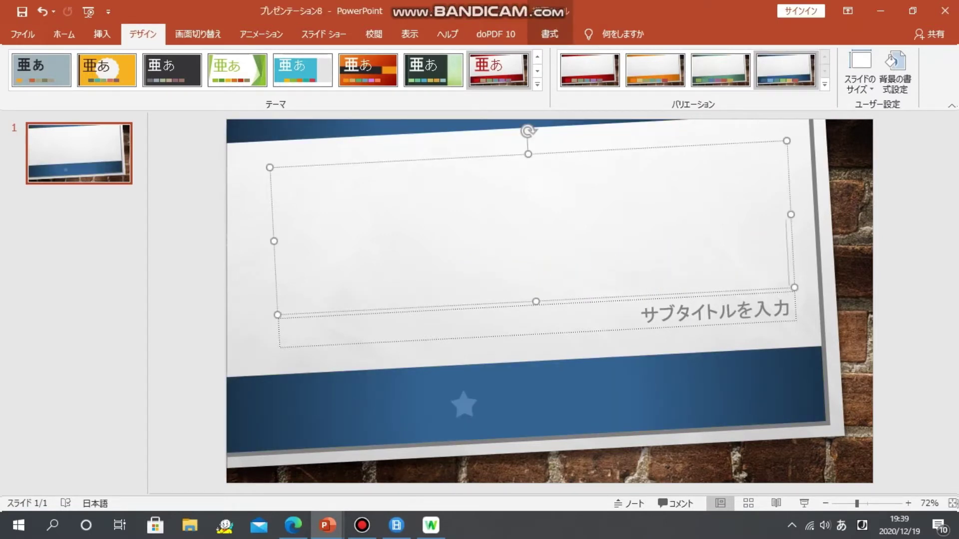
Step: Type the title 【売れるおにぎり】
type("[")
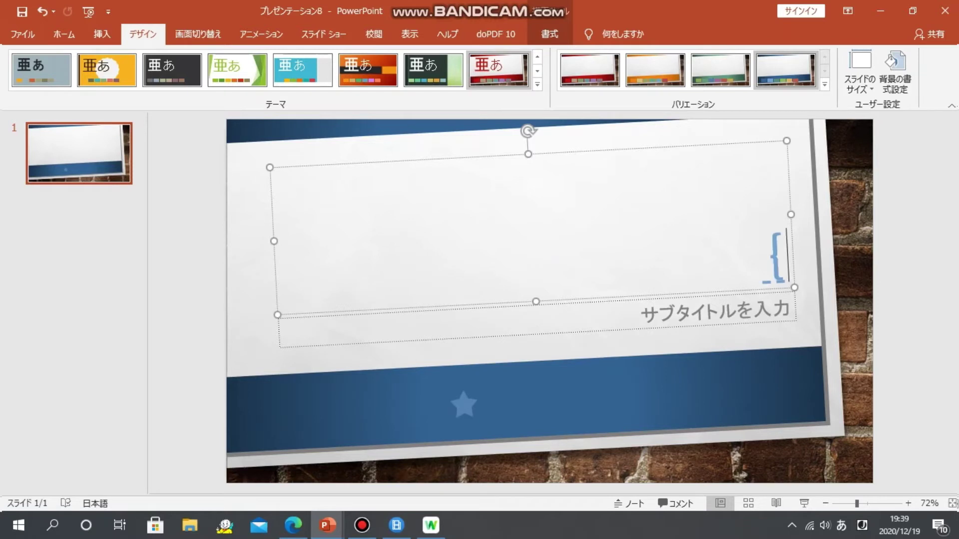
key("space")
key("Return")
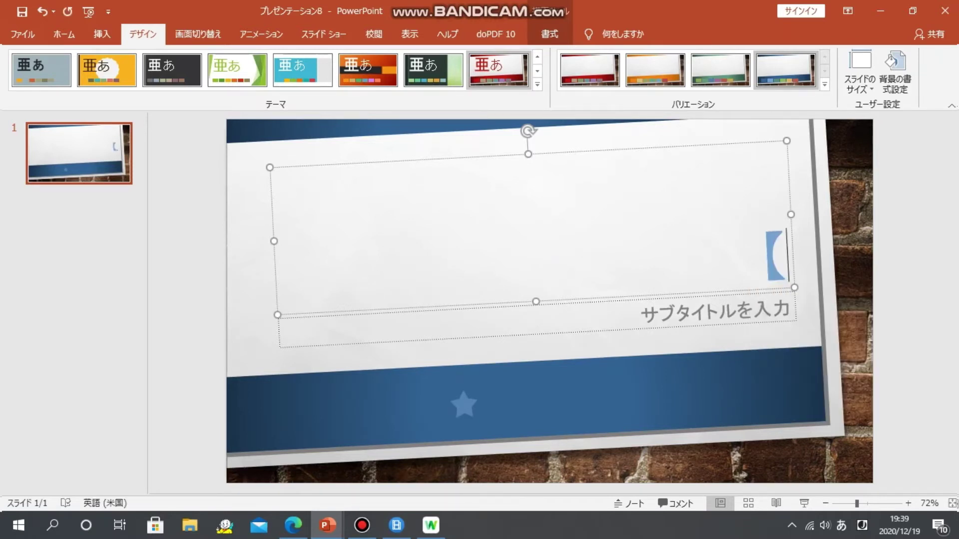
type("ure")
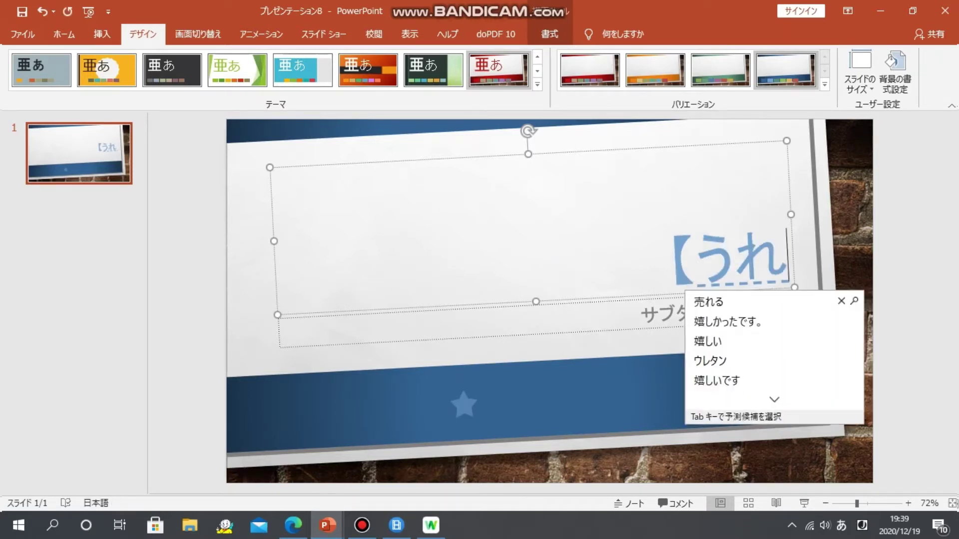
key("Tab")
key("Return")
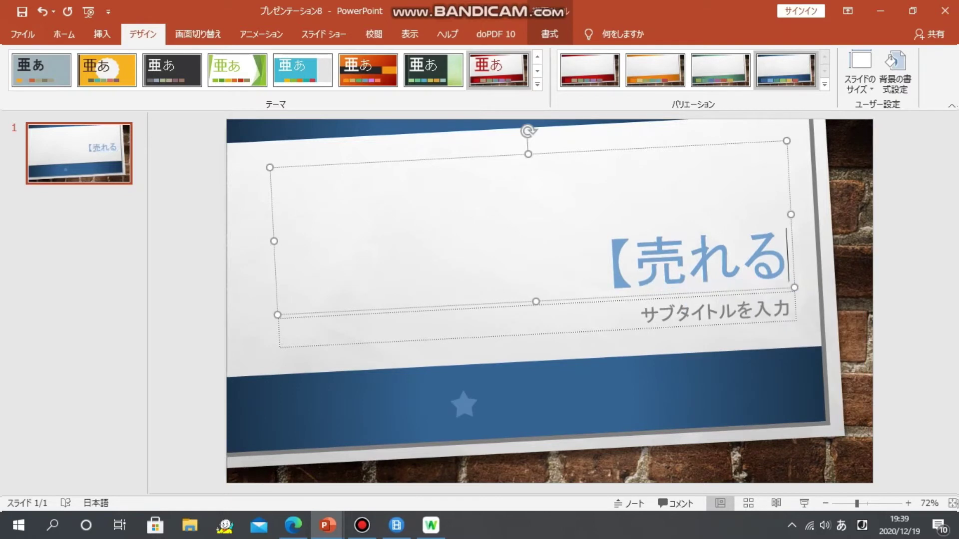
type("oni")
key("Tab")
key("Tab")
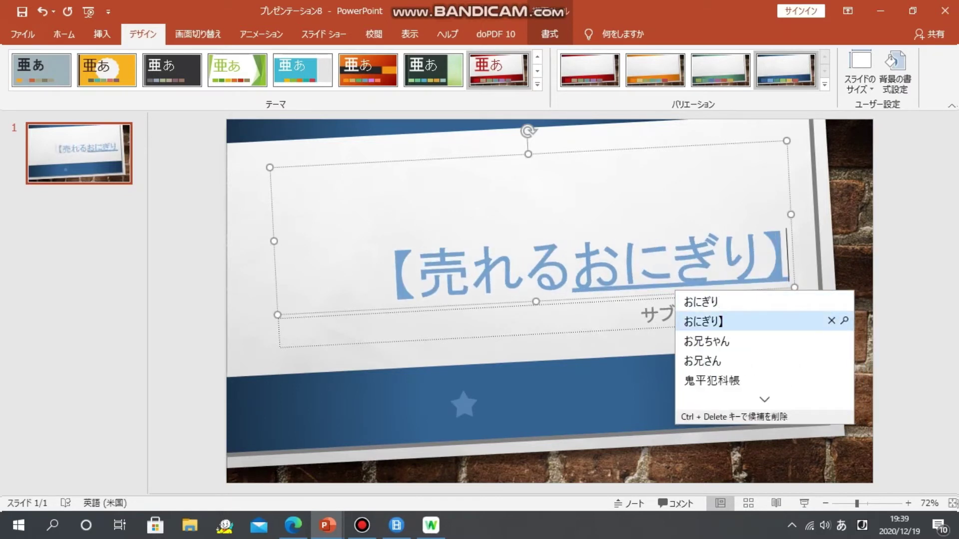
key("Return")
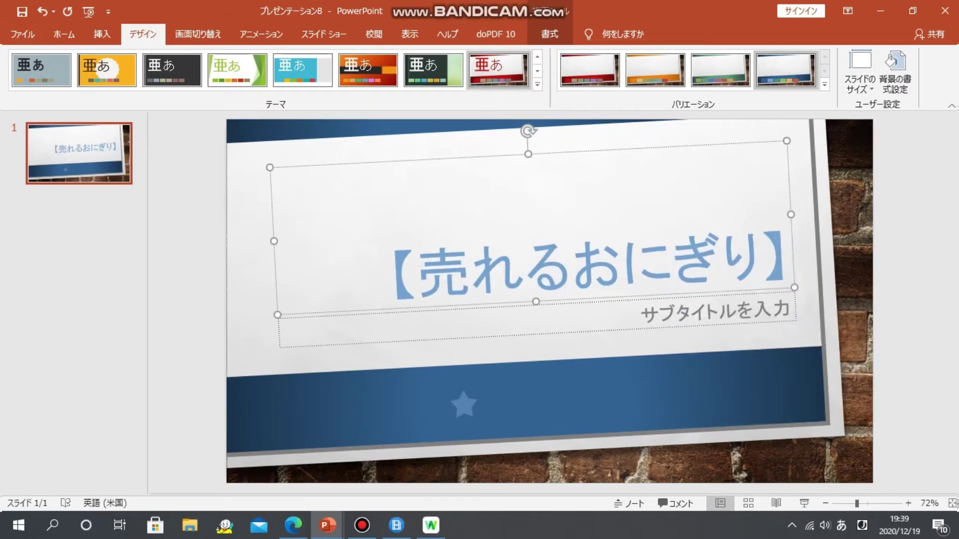
Step: Enter ABC株式会社 as the subtitle
key("ctrl+Return")
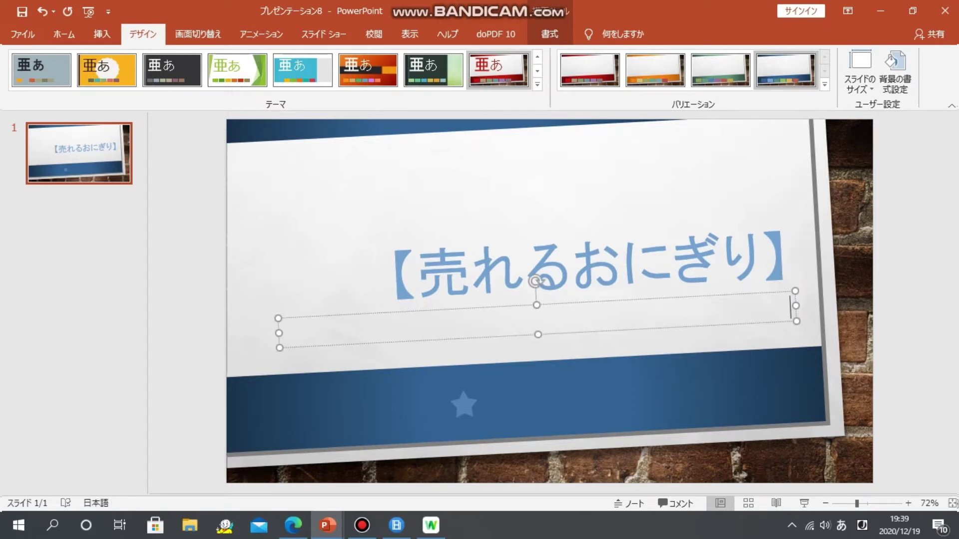
key("Zenkaku_Hankaku")
type("ABC")
key("Zenkaku_Hankaku")
type("ka")
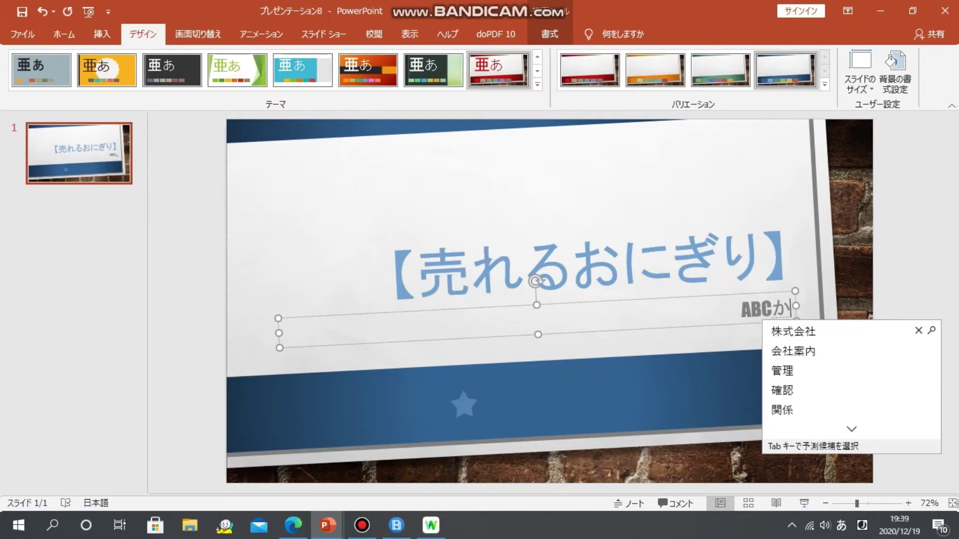
key("Tab")
key("Return")
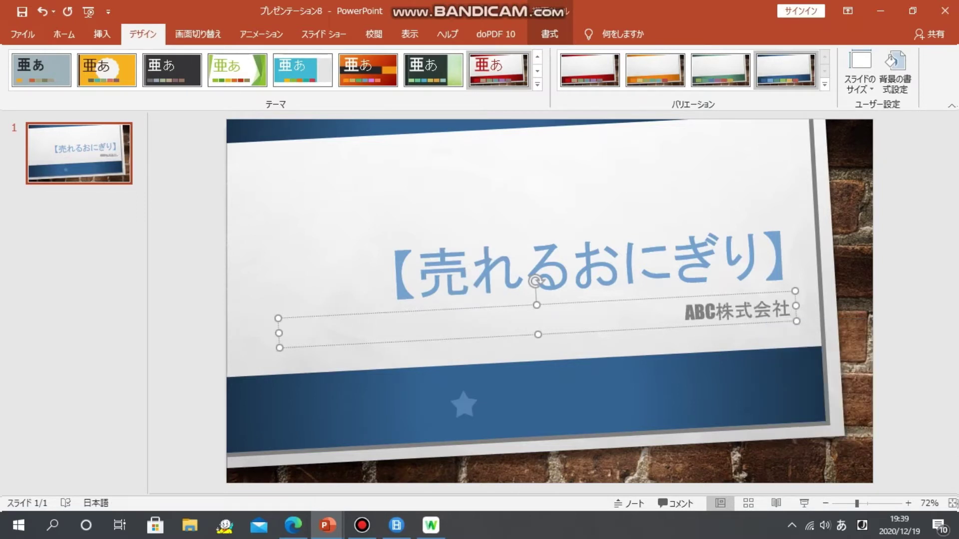
Step: Exit text editing and reselect the title box
left_click(571, 265)
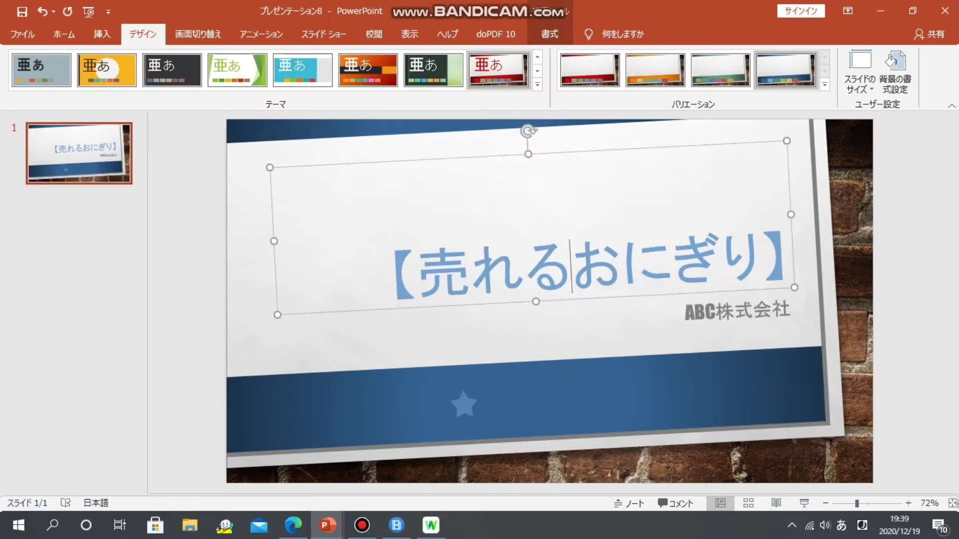
key("Escape")
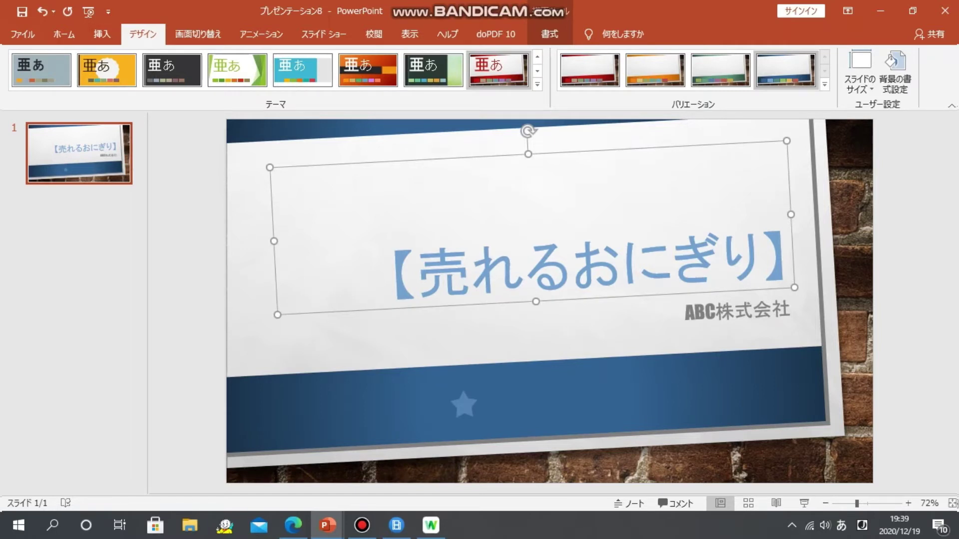
key("Escape")
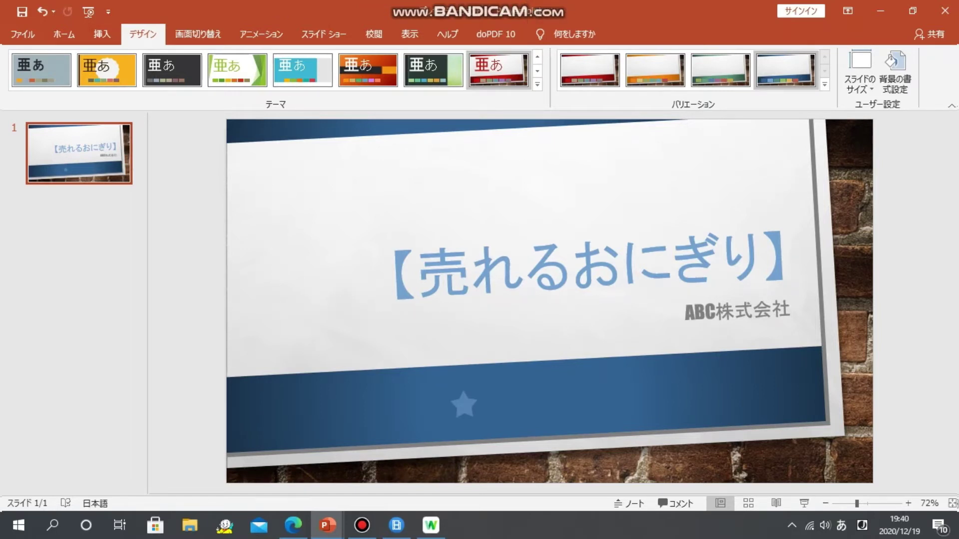
key("Tab")
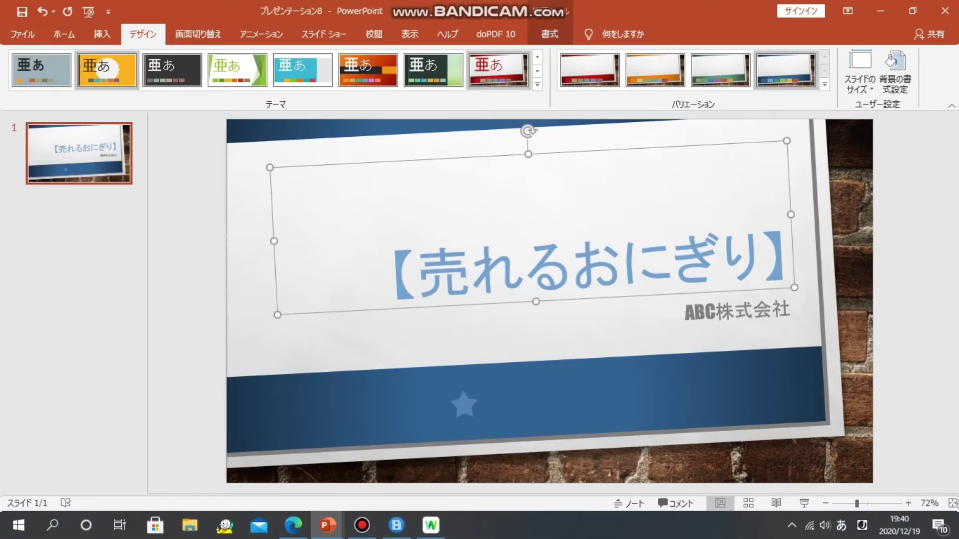
Step: Make the title 90 pt with a light-blue outlined WordArt style
left_click(64, 34)
left_click(330, 61)
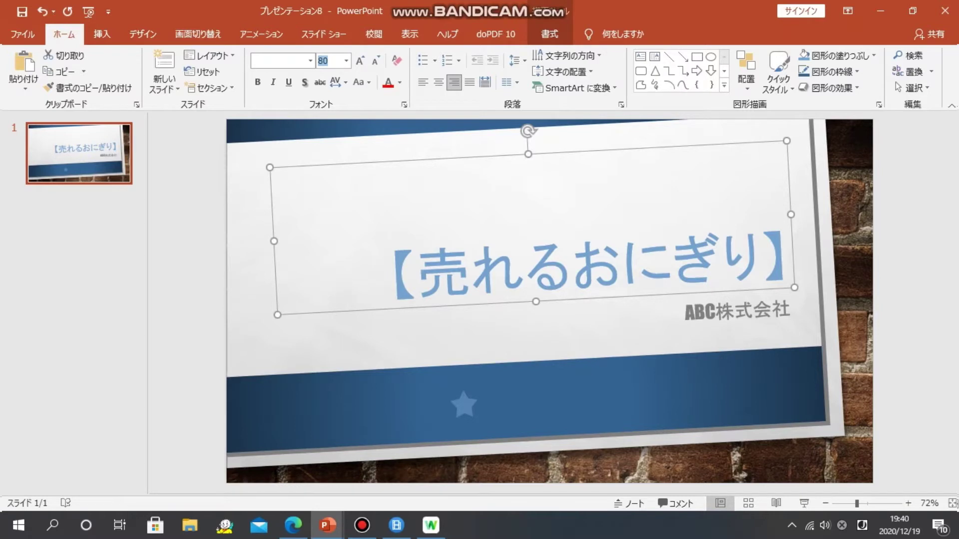
type("9")
key("Return")
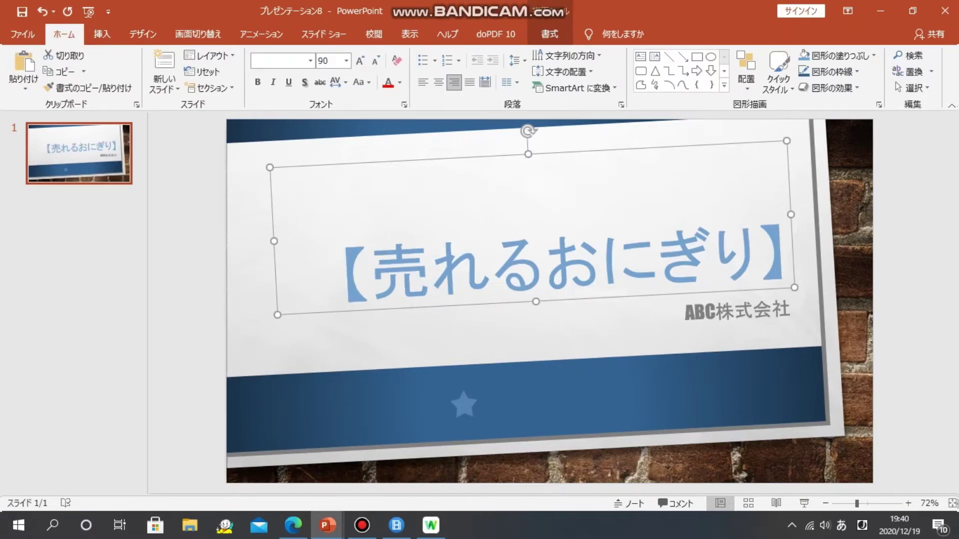
left_click(550, 33)
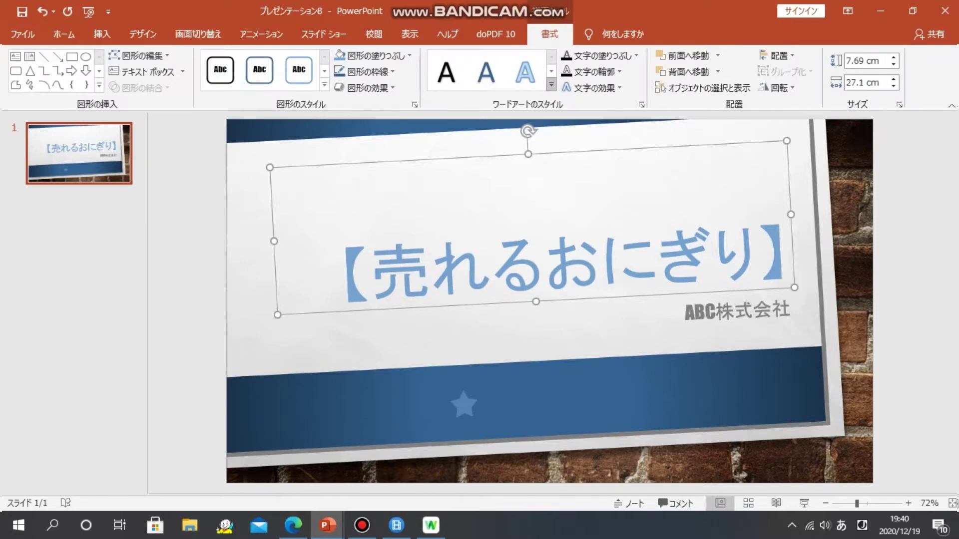
left_click(552, 84)
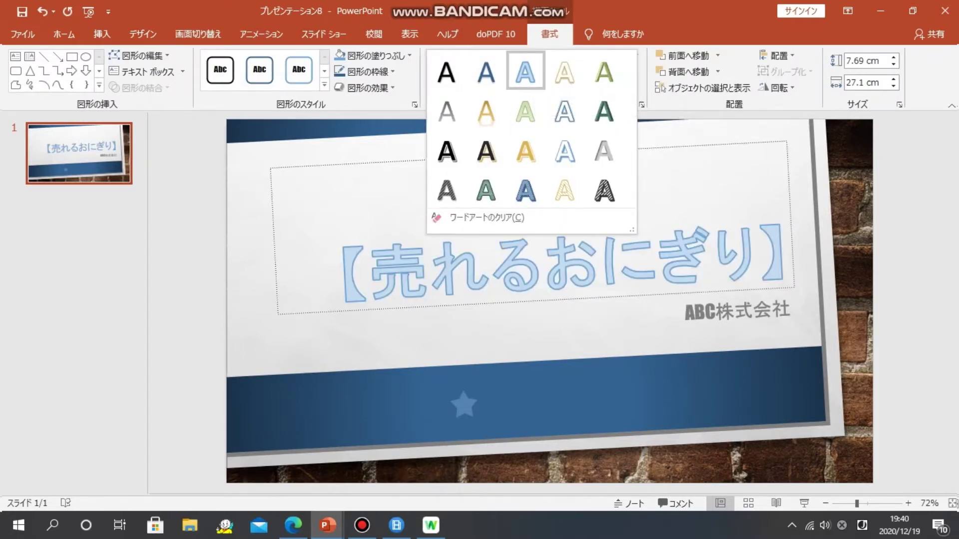
left_click(525, 70)
Step: Make ABC株式会社 35 pt in dark-blue WordArt, then add a second slide
left_click(537, 308)
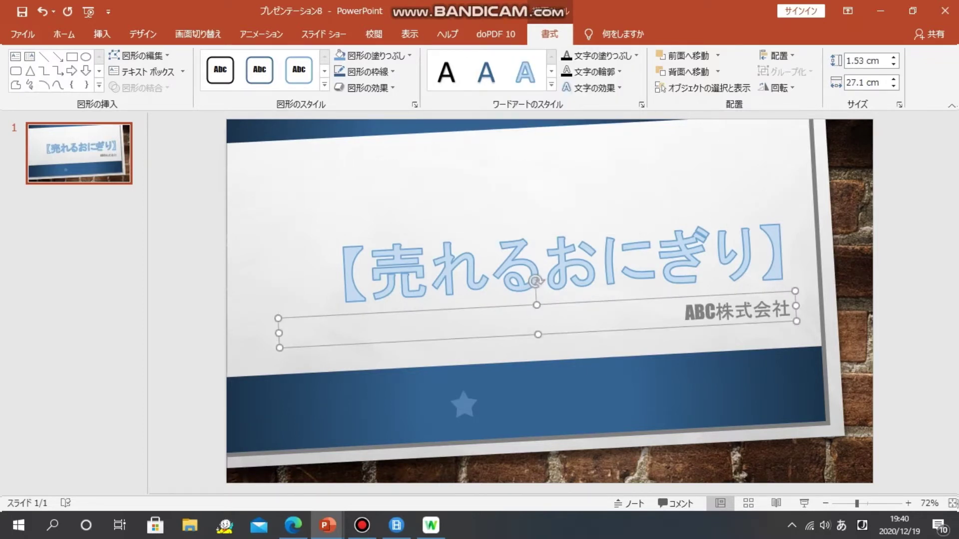
left_click(64, 34)
left_click(329, 61)
type("35")
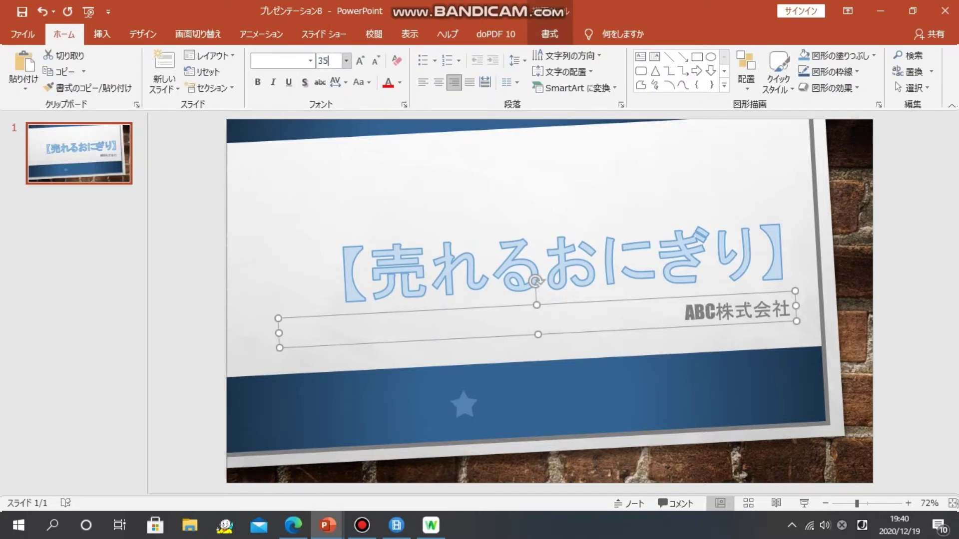
key("Return")
left_click(549, 34)
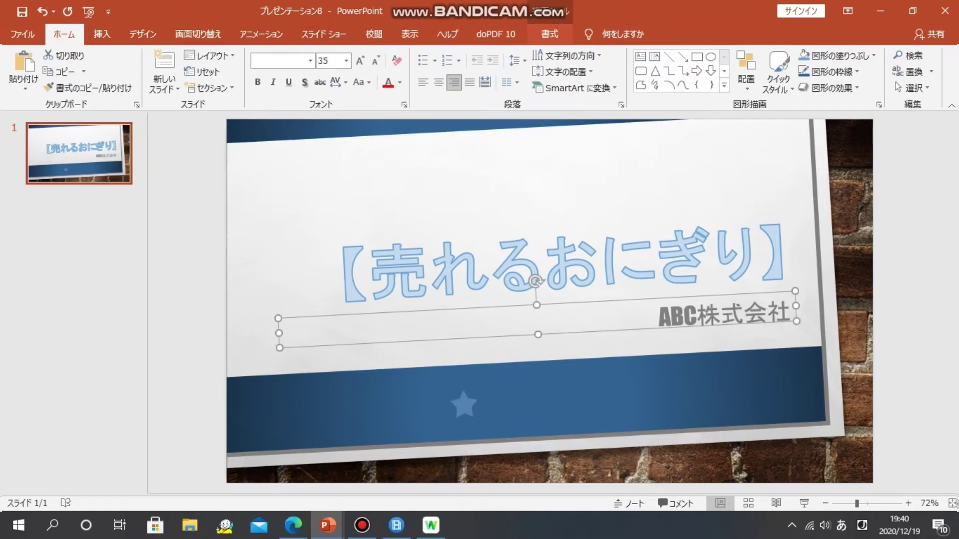
left_click(551, 84)
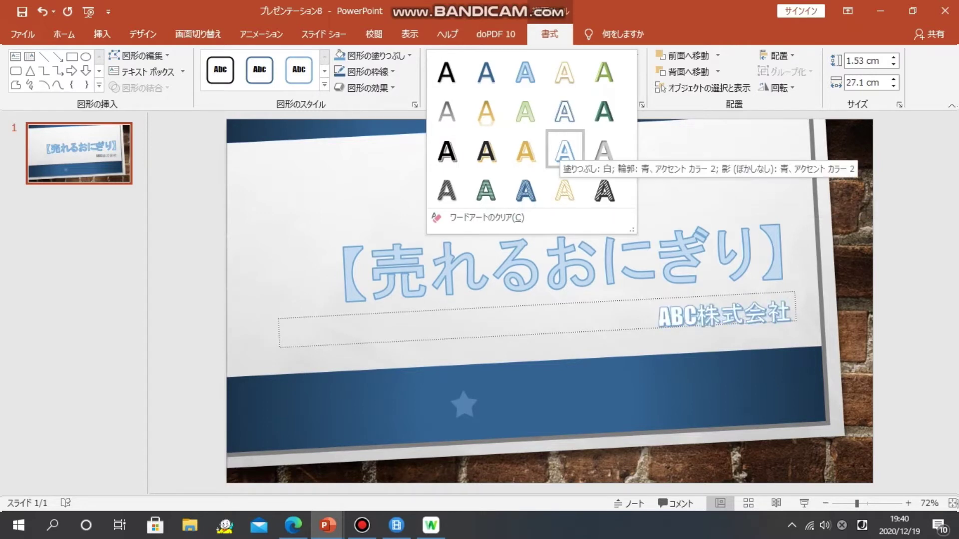
left_click(486, 72)
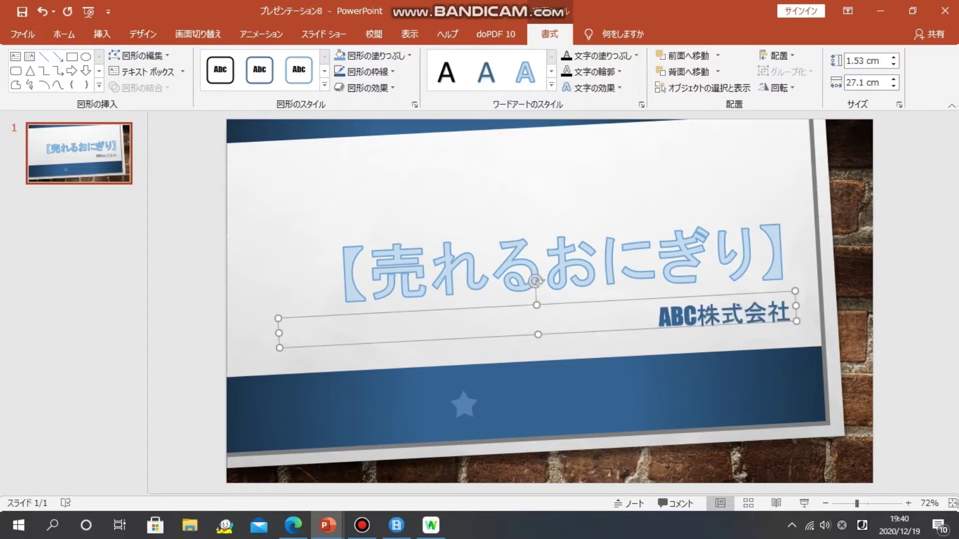
key("Escape")
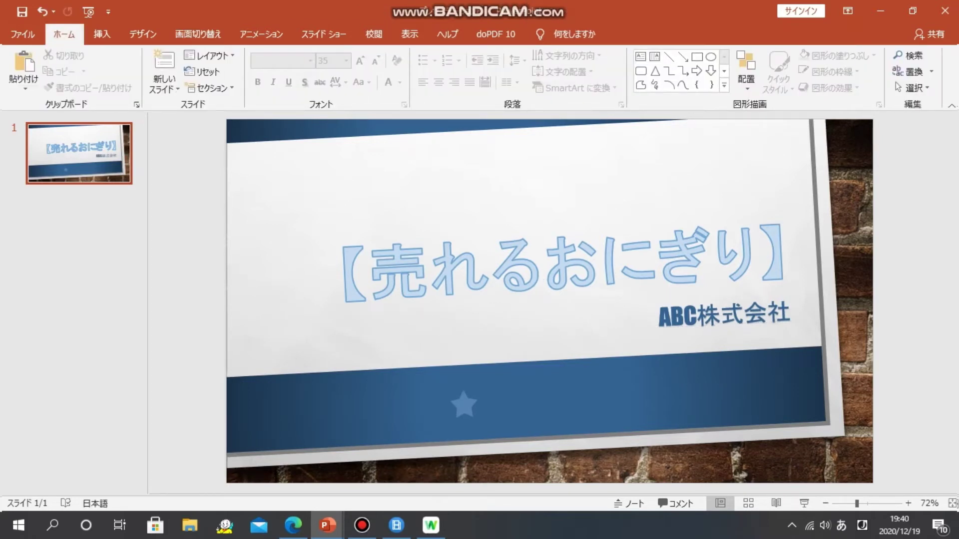
left_click(79, 199)
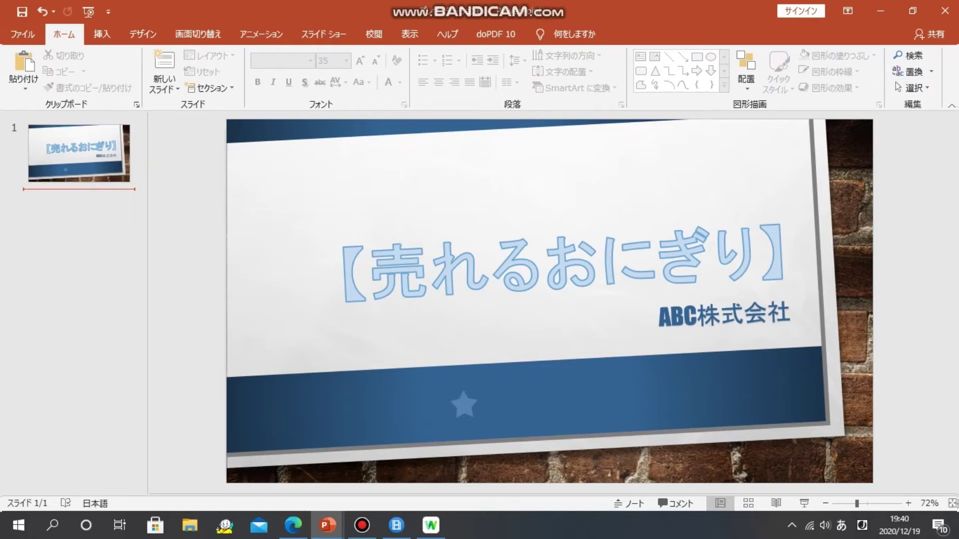
key("ctrl+m")
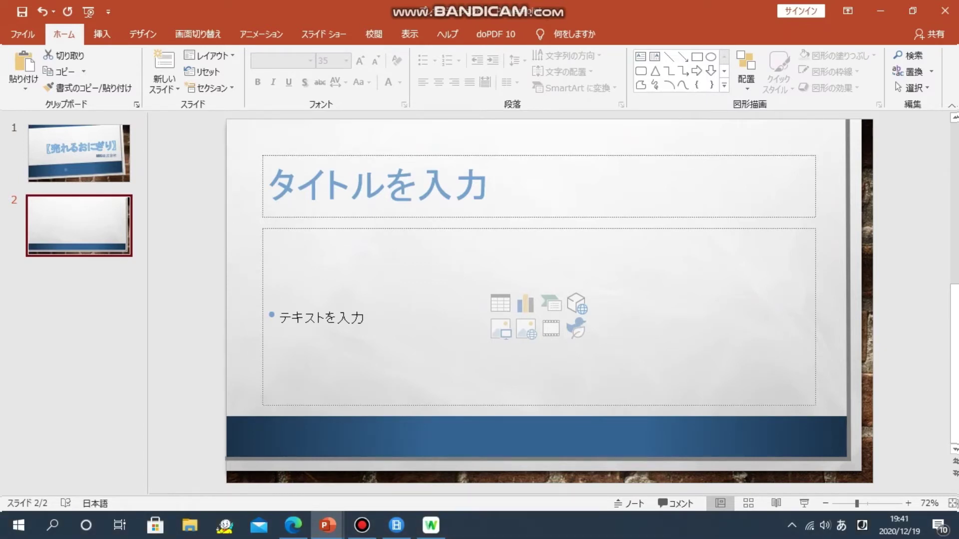
Step: Title slide 2 アンケートの結果 and begin inserting a table in its content area
left_click(269, 185)
type("あん")
key("Tab")
key("Return")
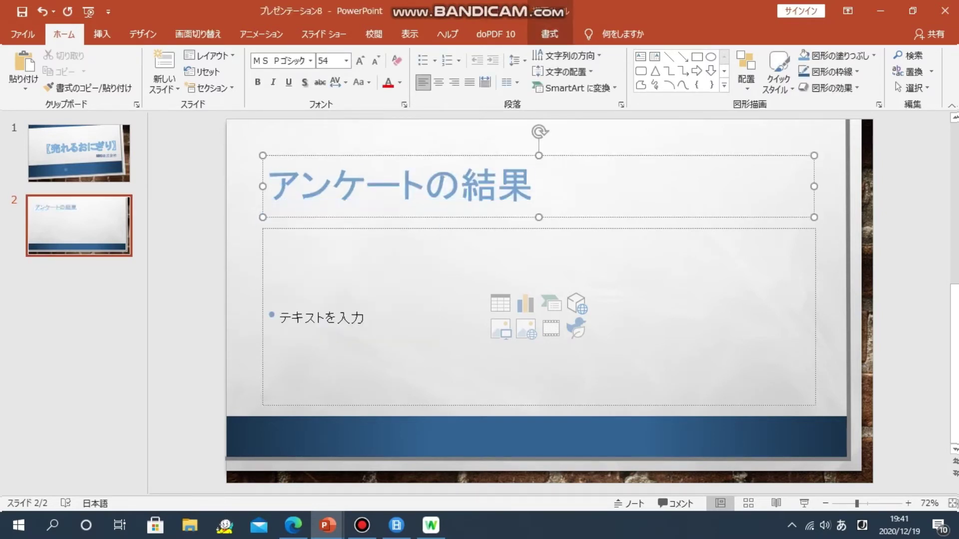
key("ctrl+Return")
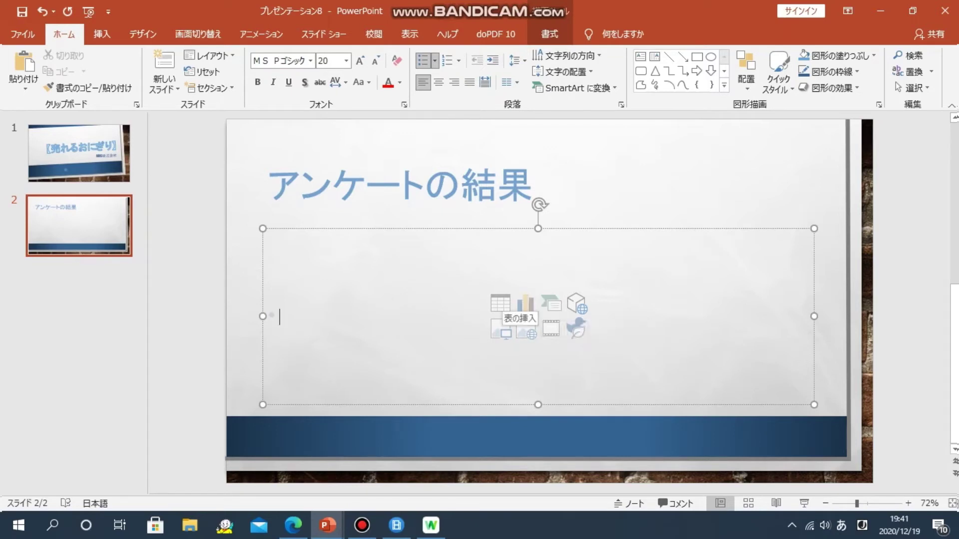
left_click(500, 303)
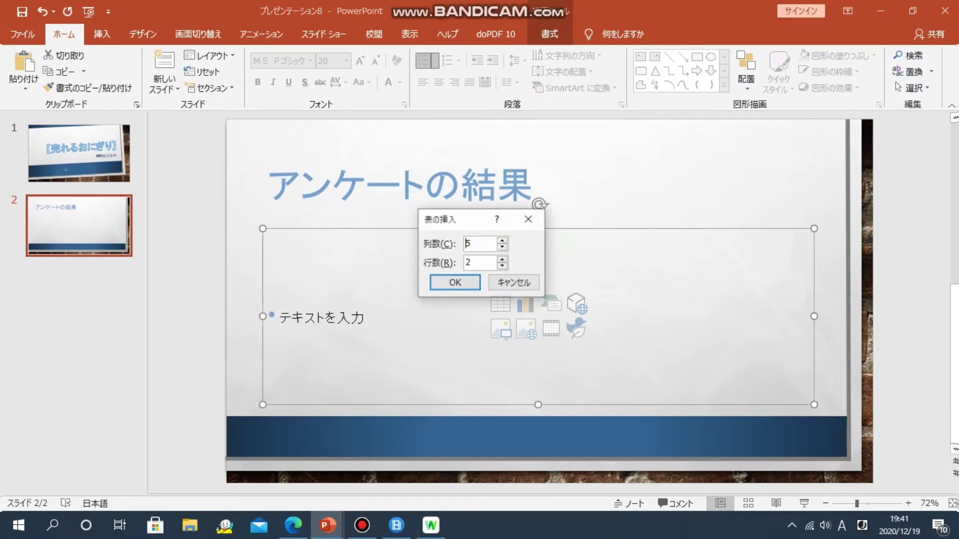
Step: Insert a table with 2 columns and 5 rows
key("BackSpace")
type("2")
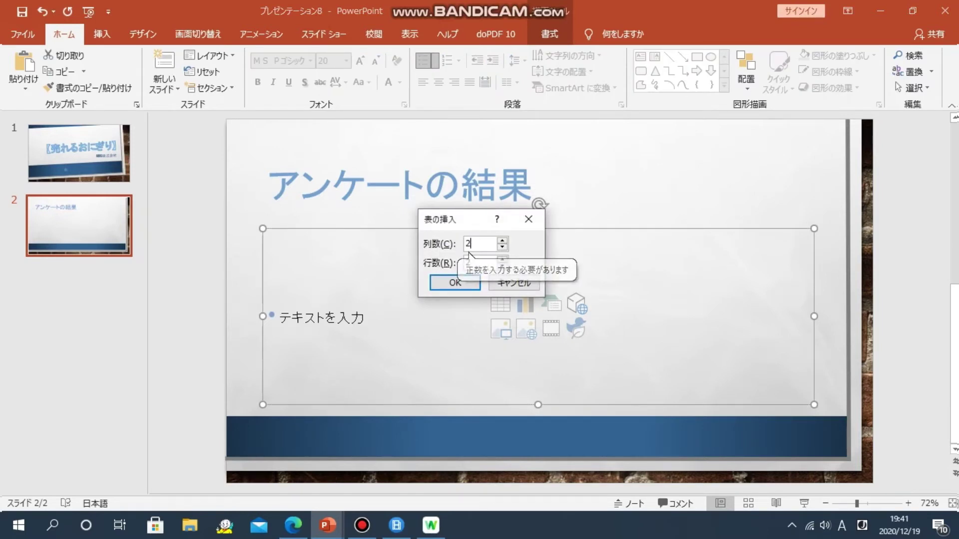
left_click(480, 263)
key("BackSpace")
type("5")
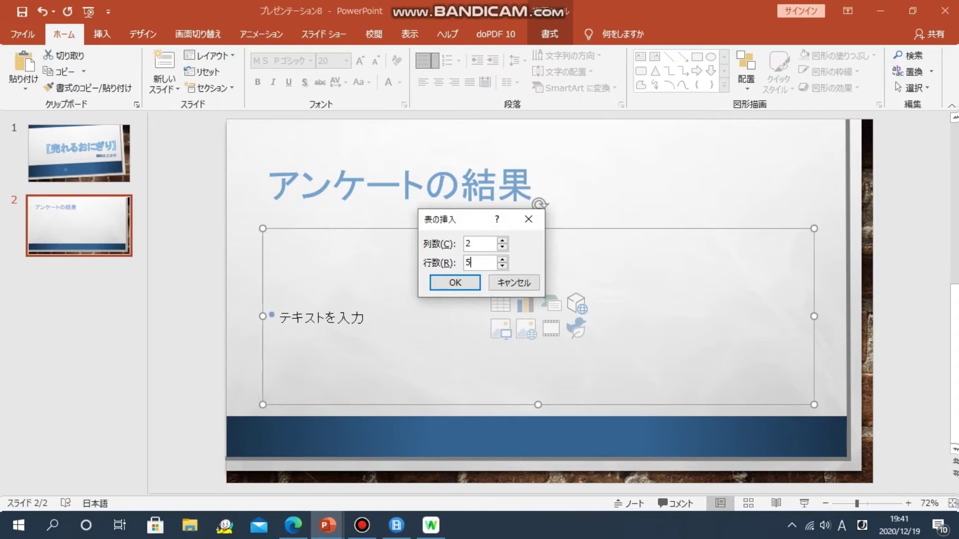
key("Return")
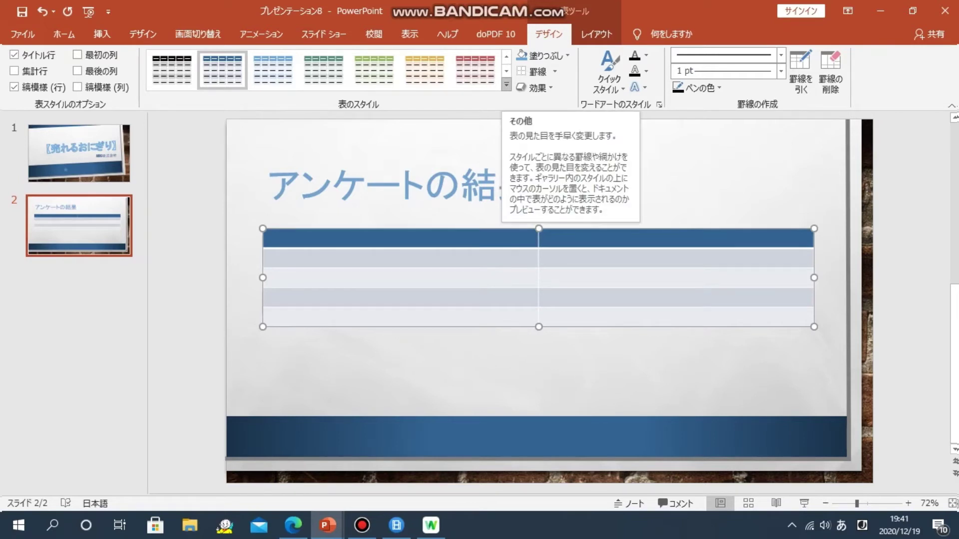
Step: Apply a light blue-accent table style to the table
left_click(506, 85)
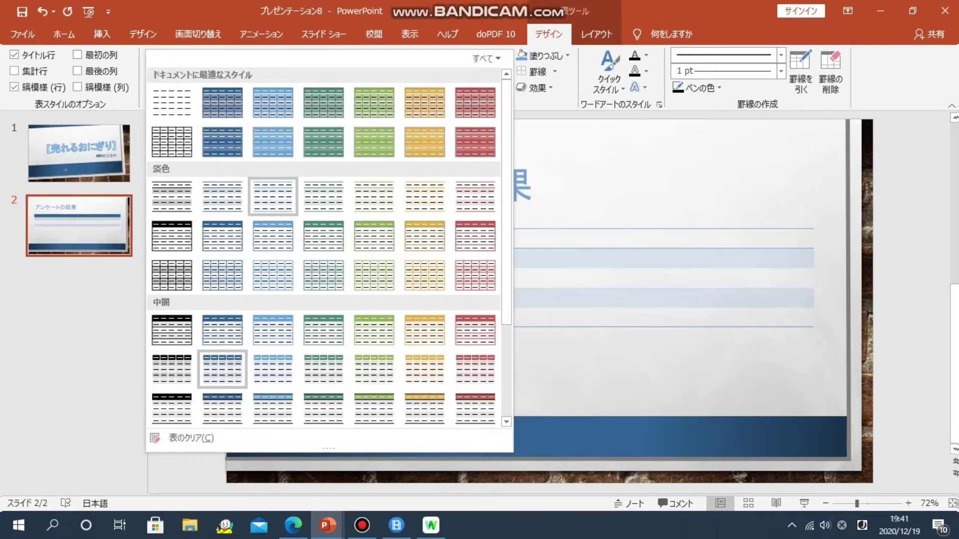
left_click(273, 196)
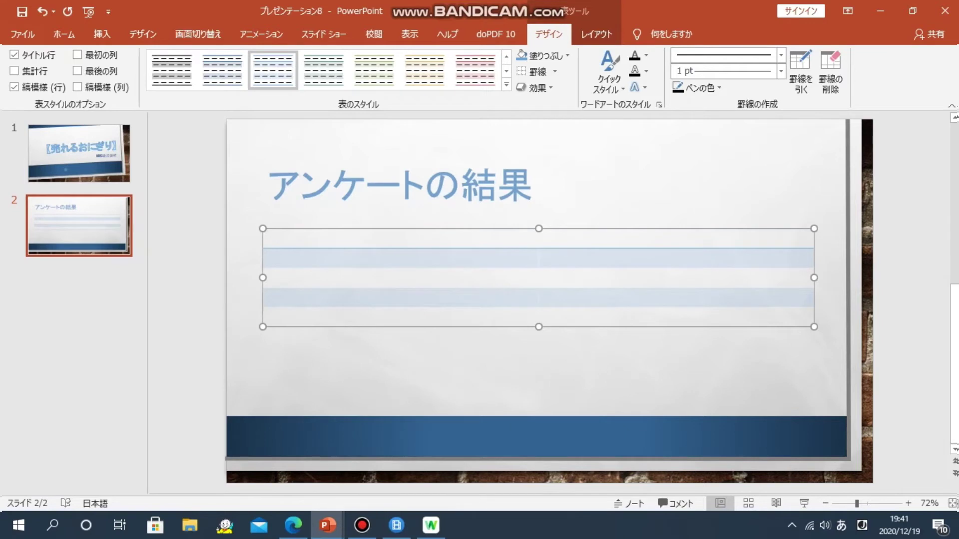
left_click(507, 85)
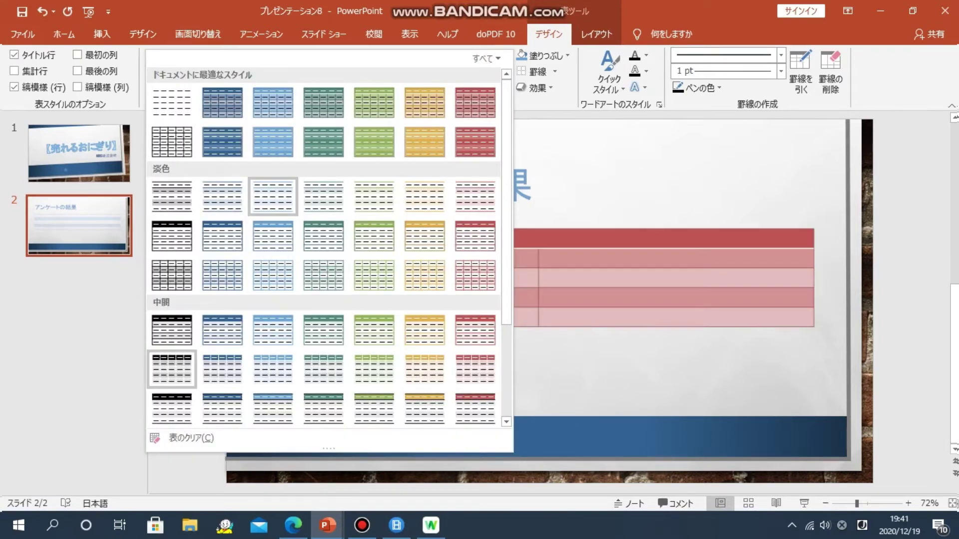
key("Escape")
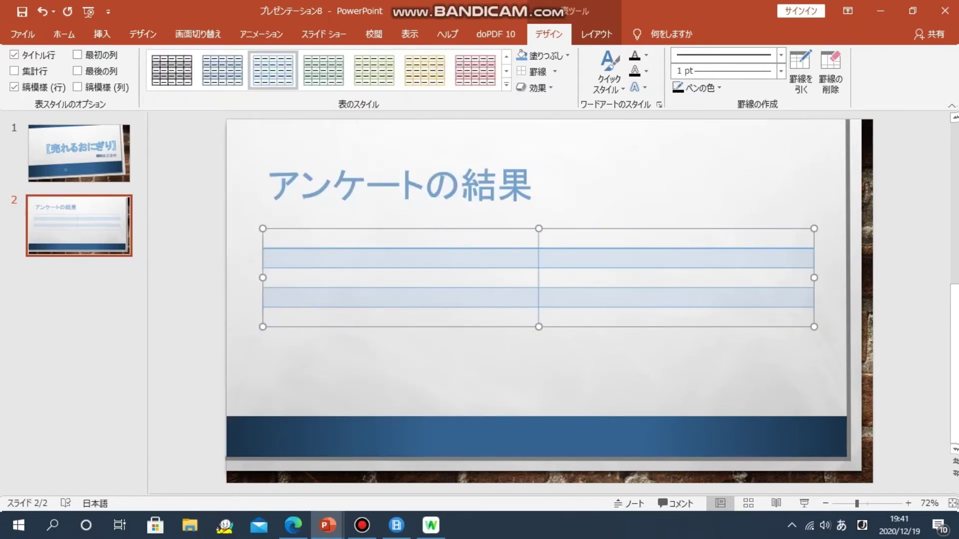
Step: Move the table down and narrow its left column and overall width
left_click_drag(399, 228, 400, 251)
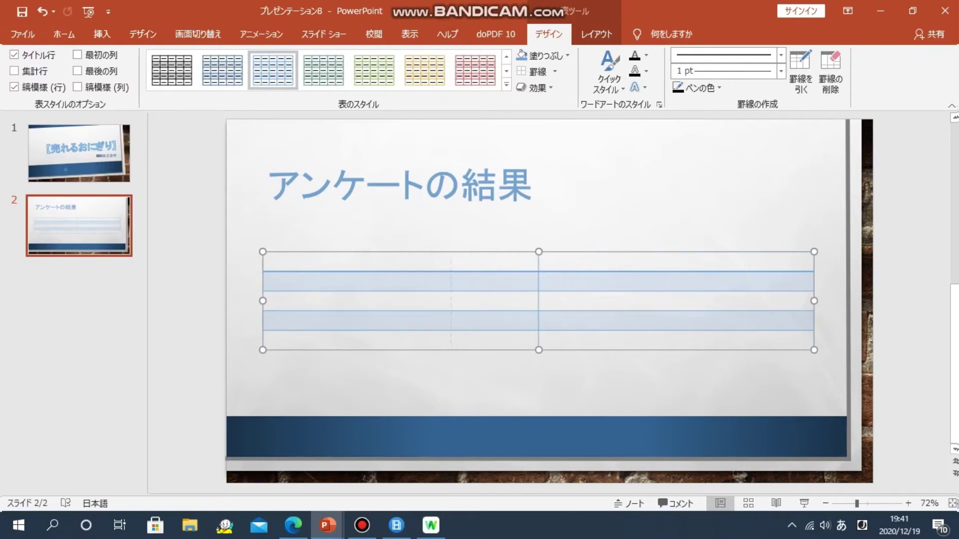
left_click_drag(453, 300, 442, 300)
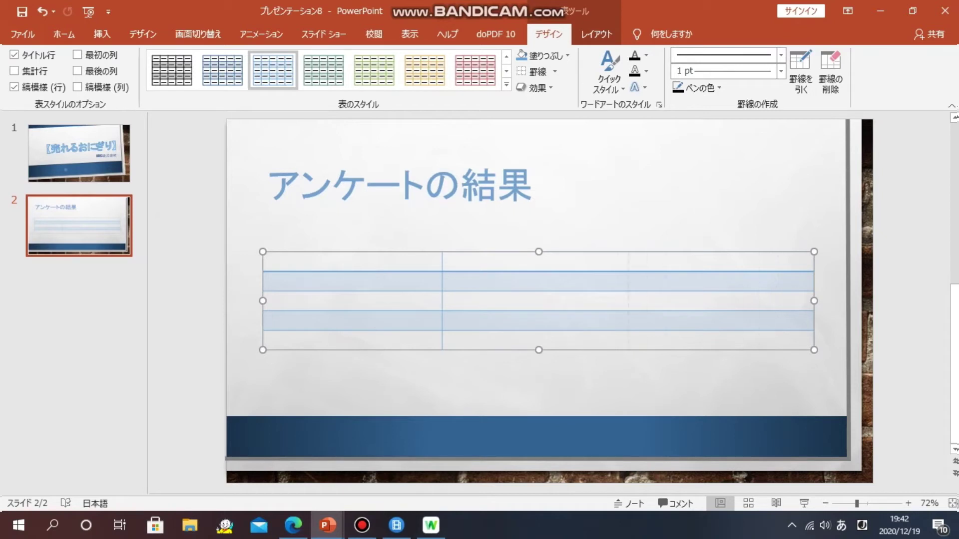
left_click_drag(614, 301, 715, 319)
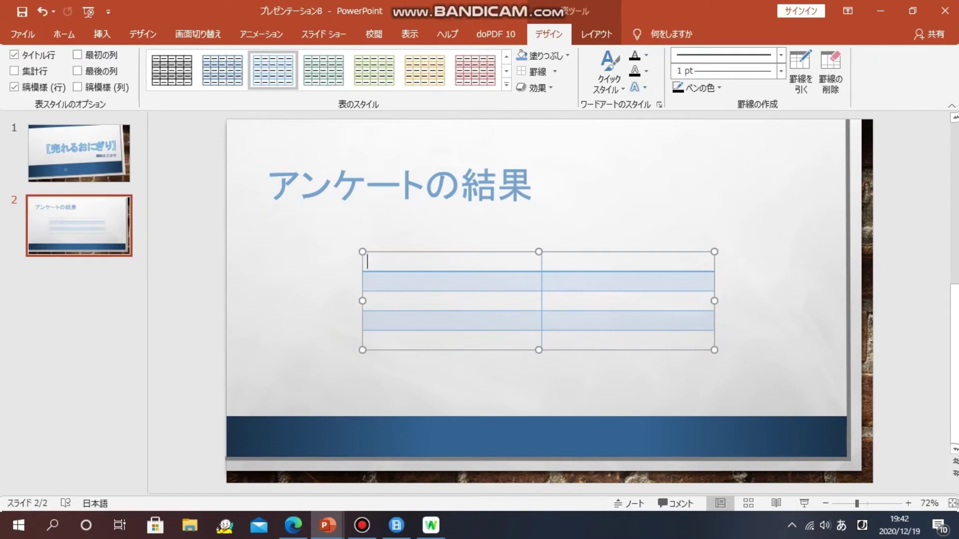
Step: Fill the first two rows with 1位 鮭 and 2位 鮪
type("1")
type("i")
key("Tab")
key("Return")
left_click(547, 261)
type("sake")
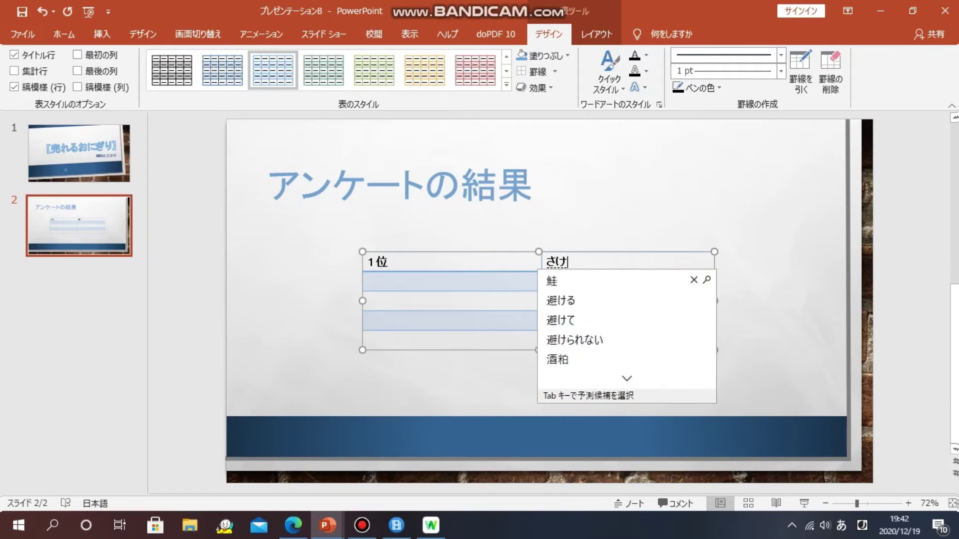
key("Tab")
key("Return")
left_click(368, 281)
type("2i")
key("Tab")
key("Return")
left_click(547, 281)
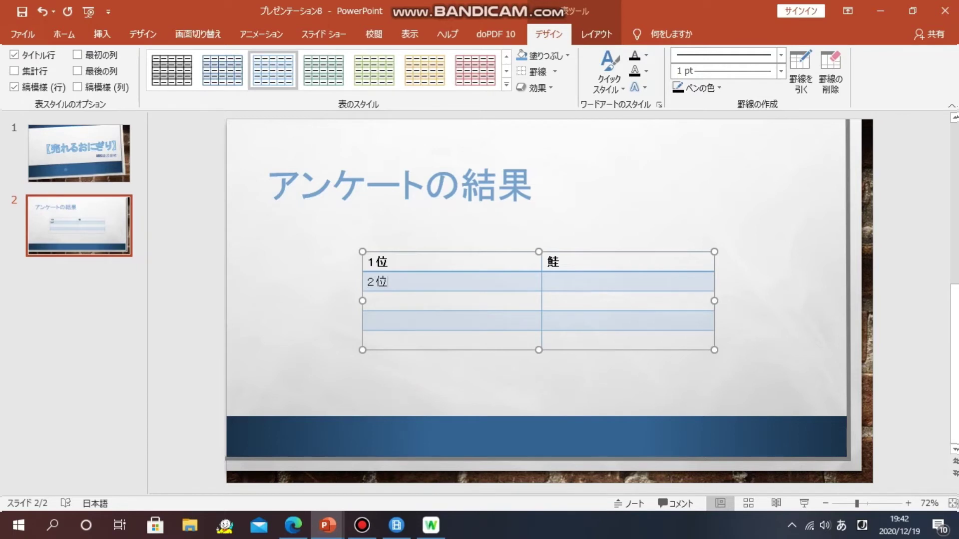
type("ma")
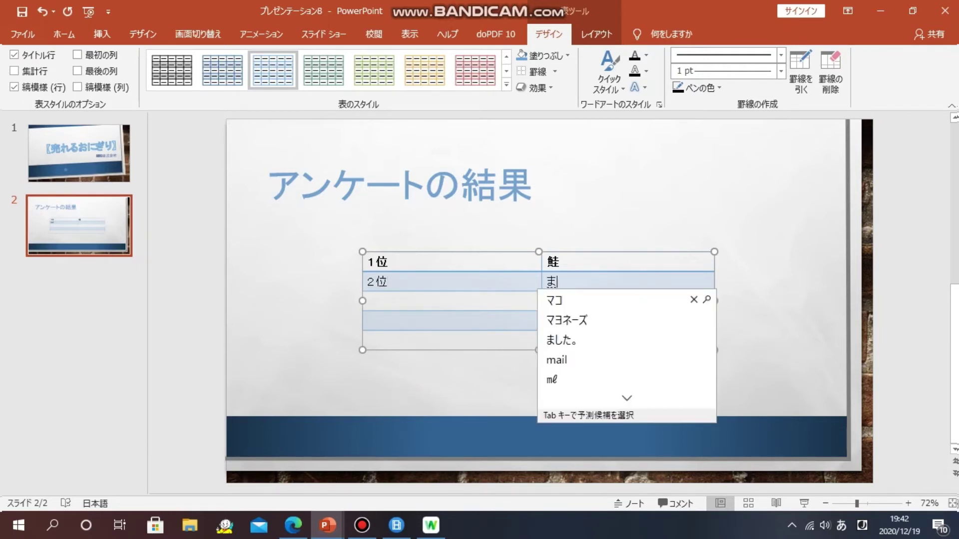
type("ru")
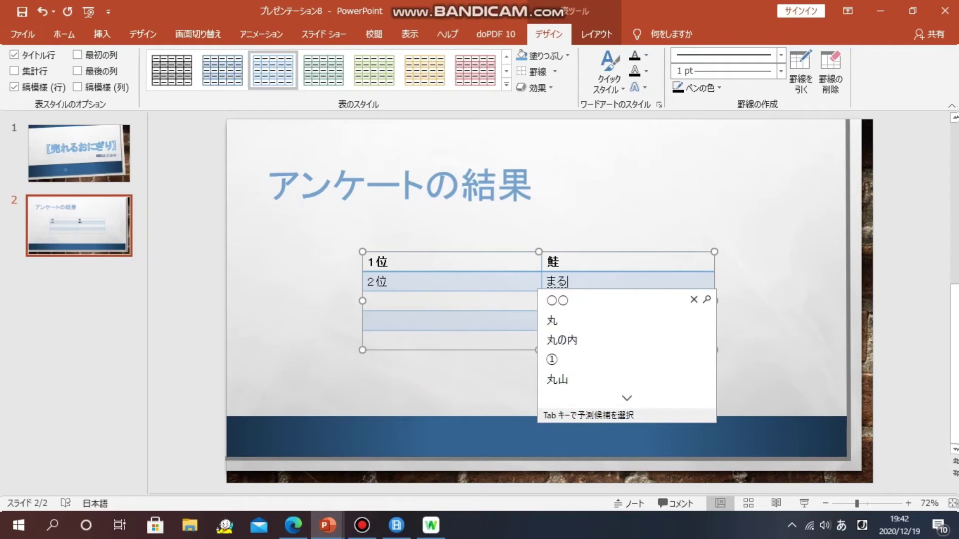
key("BackSpace")
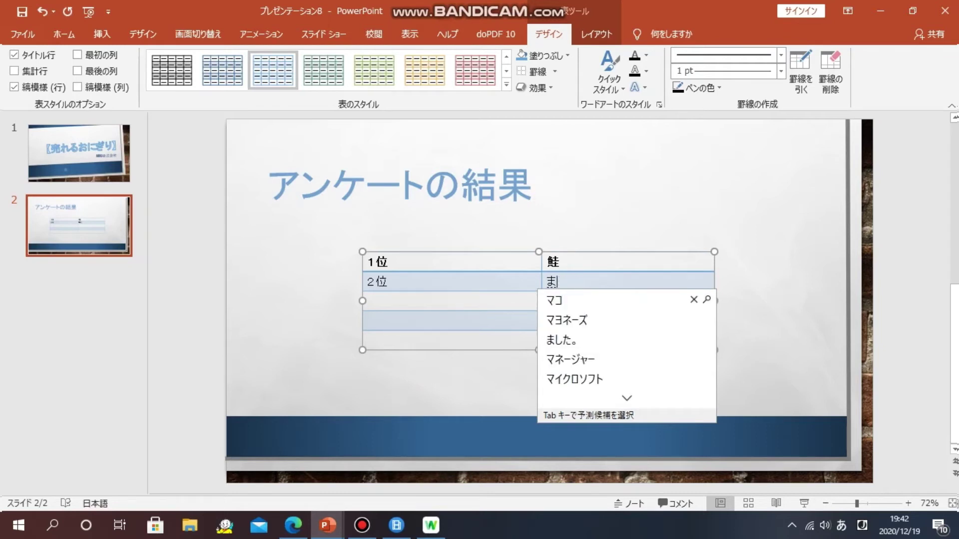
type("guro")
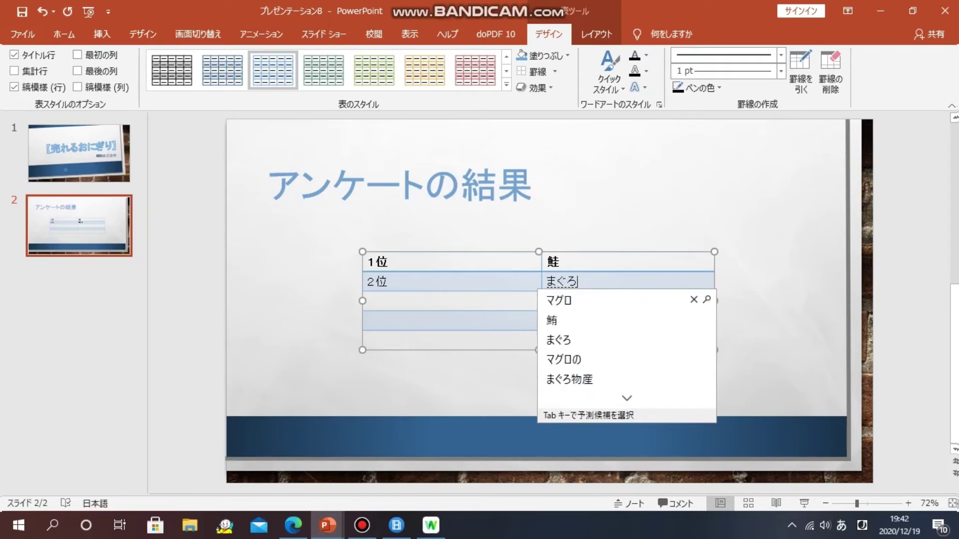
key("Tab")
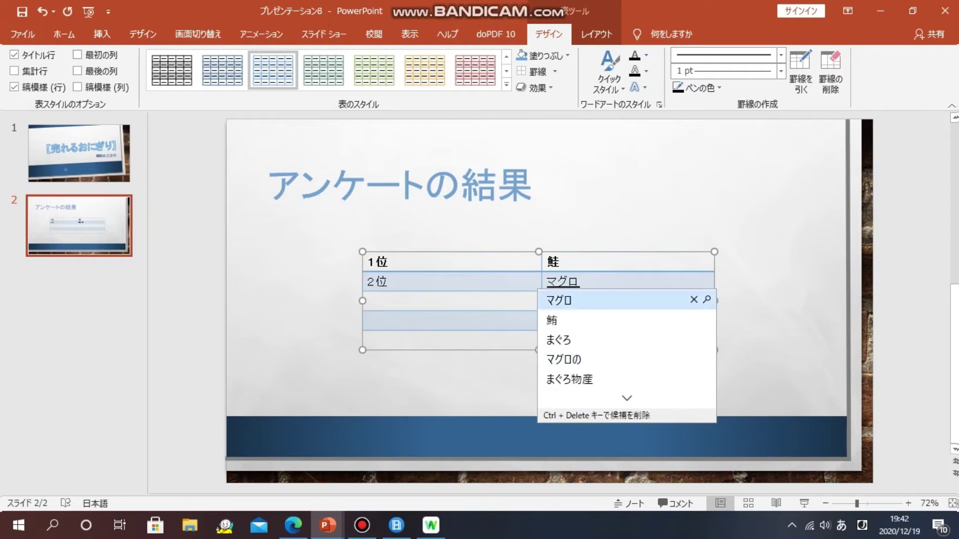
key("Tab")
key("Return")
Step: Fill rows three and four with 3位 ツナマヨネーズ and 4位 たまご
key("Tab")
type("3")
type("i")
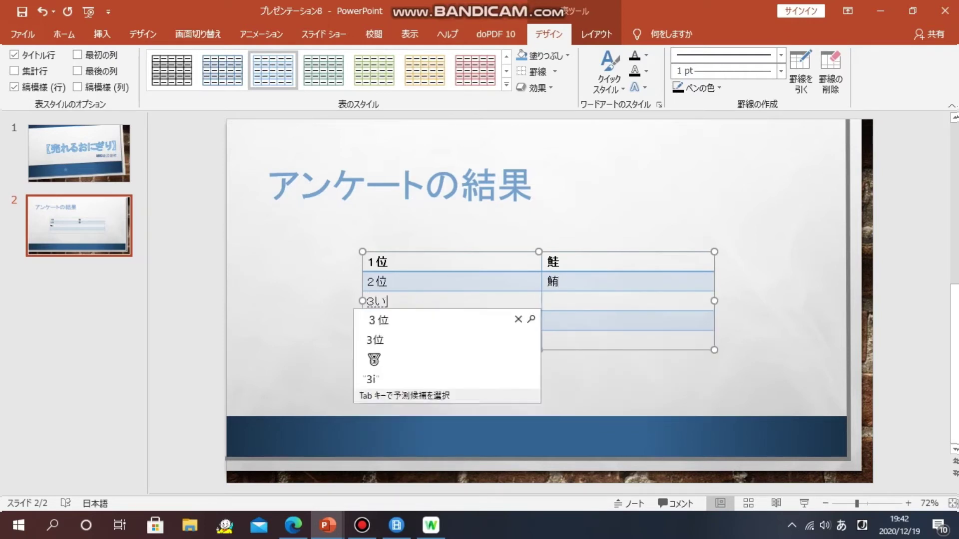
key("Tab")
key("Return")
key("Tab")
type("tu")
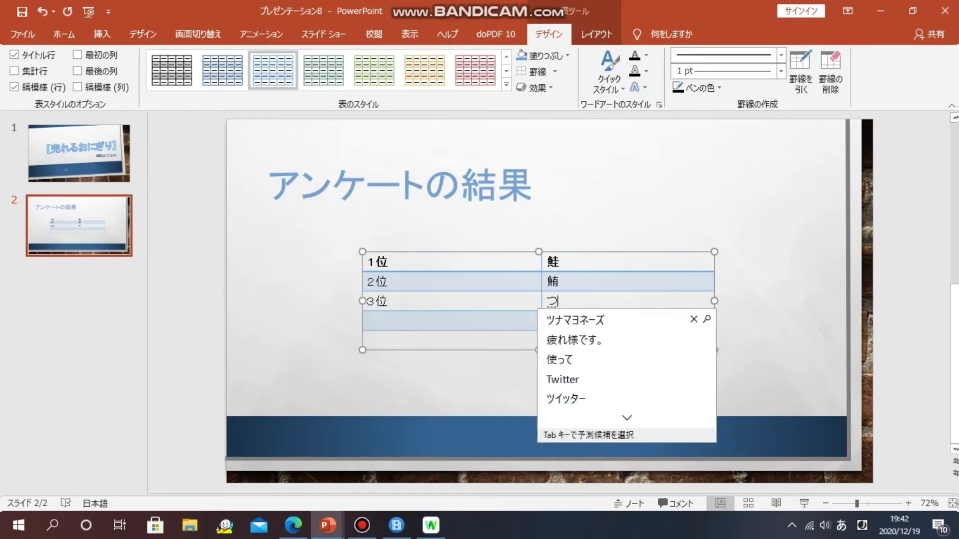
key("Tab")
key("Return")
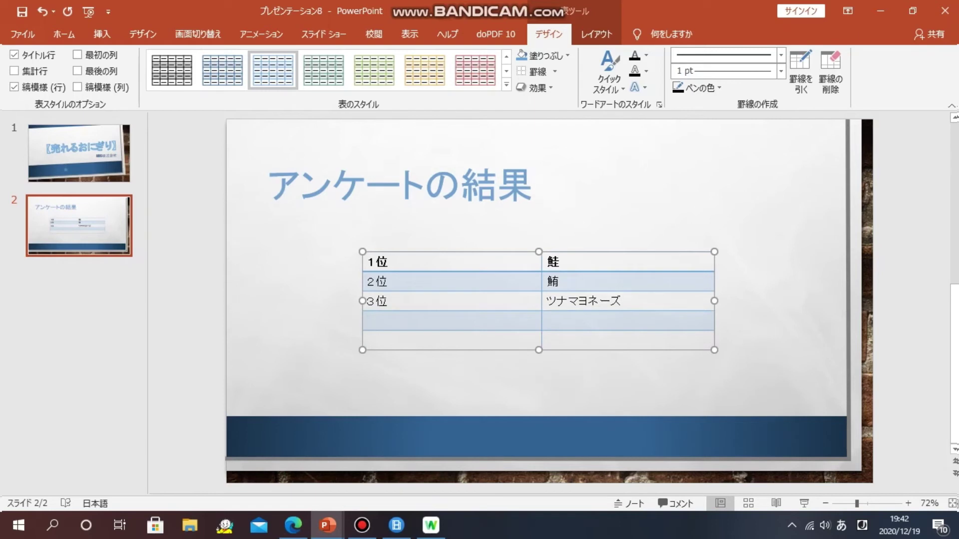
key("Tab")
type("4")
type("i")
key("space")
key("Return")
type("tam")
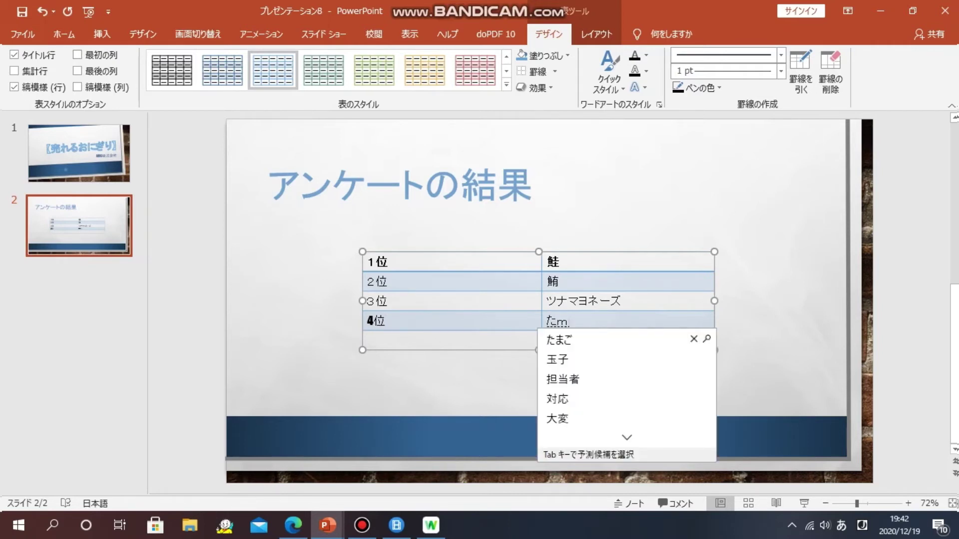
key("Tab")
key("Return")
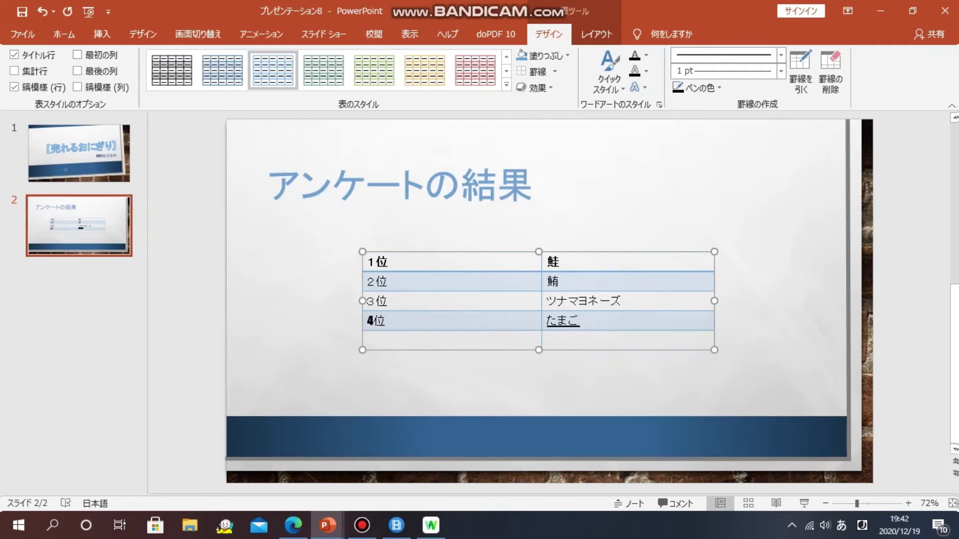
Step: Fill the last row with 5位 梅干
key("Tab")
type("5i")
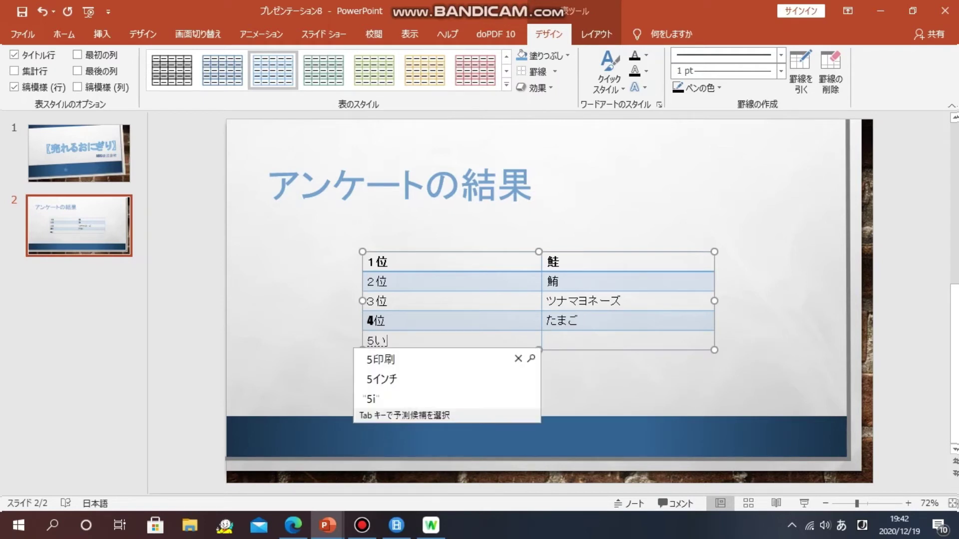
key("space")
key("Return")
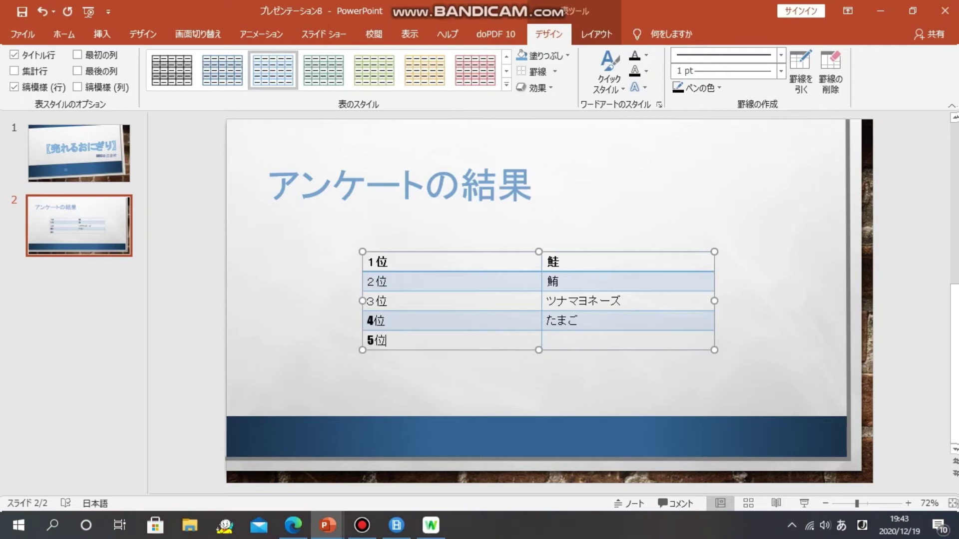
key("Tab")
type("ume")
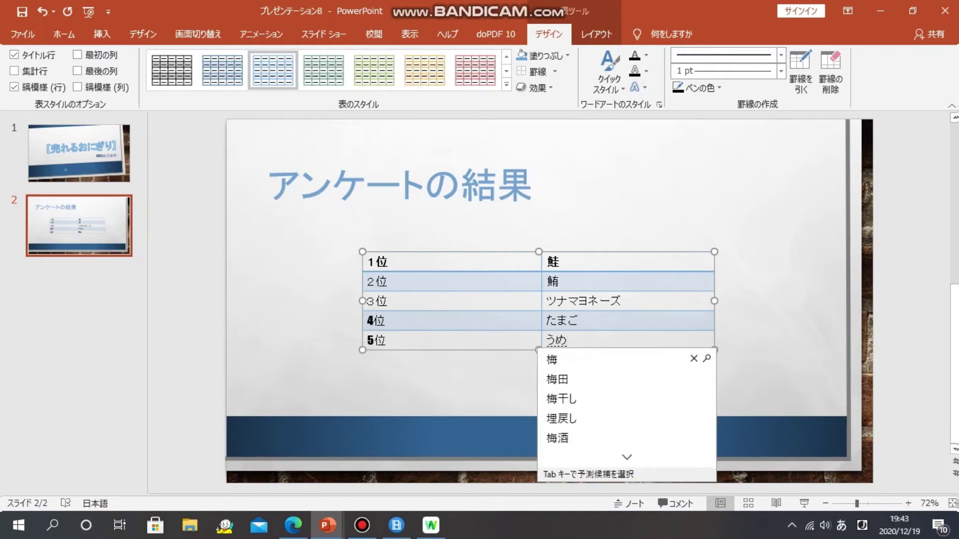
type("bo")
key("Tab")
key("Return")
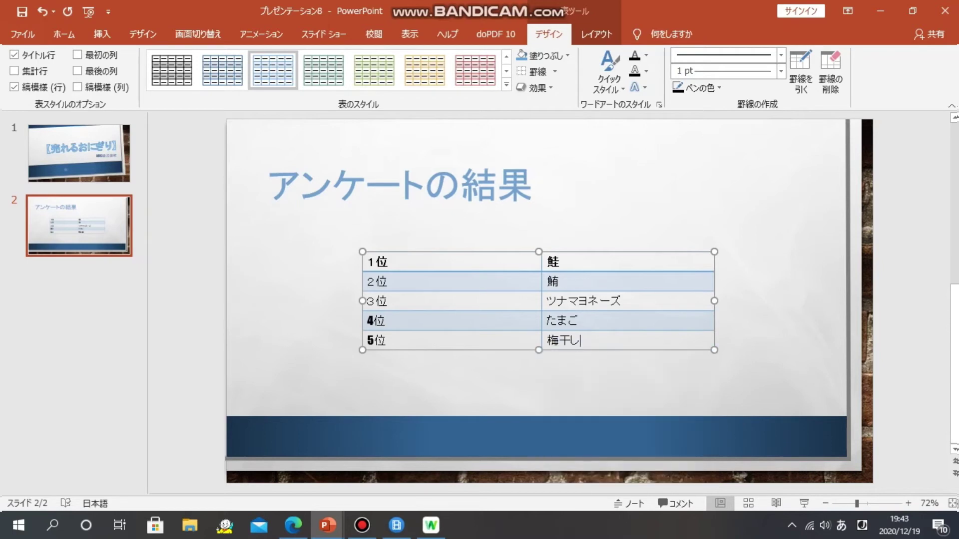
key("BackSpace")
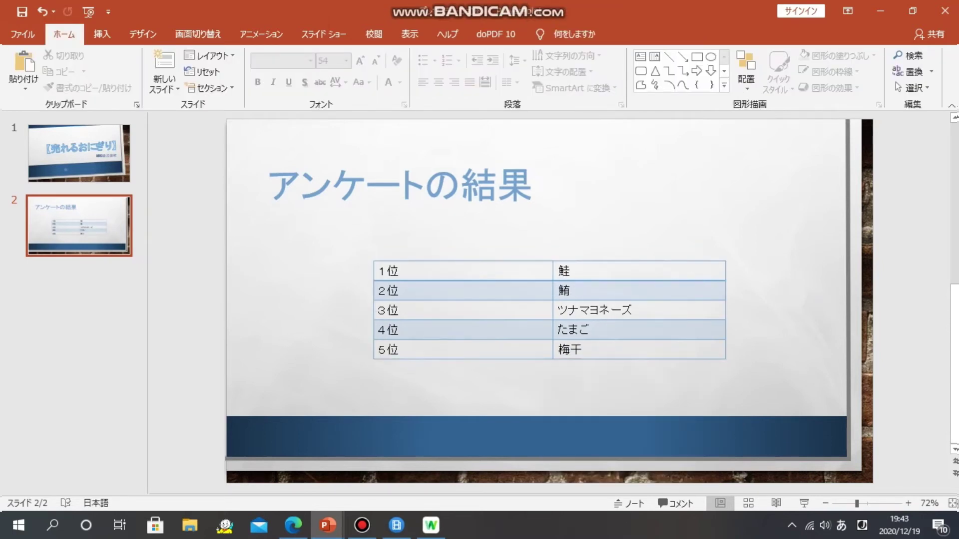
left_click(79, 279)
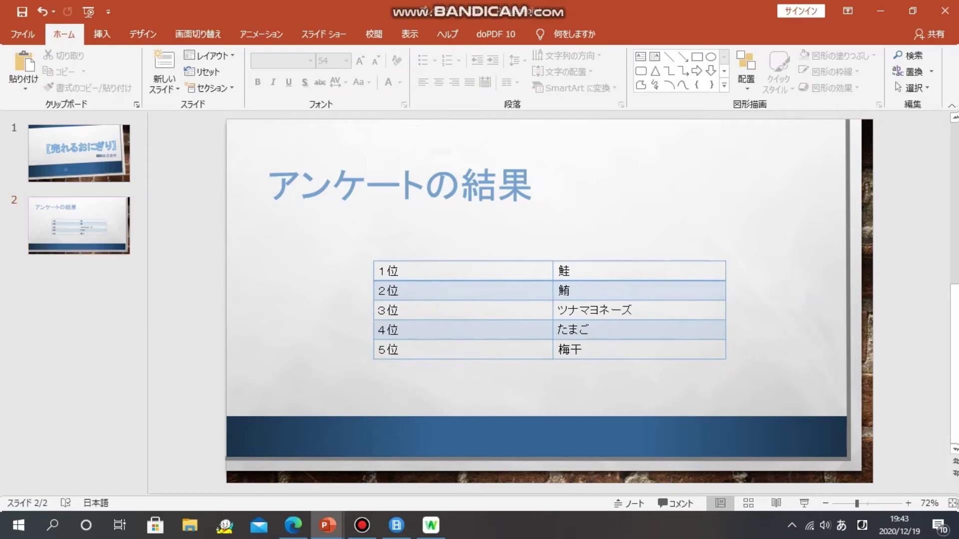
Step: Add a third slide titled 目標
key("Return")
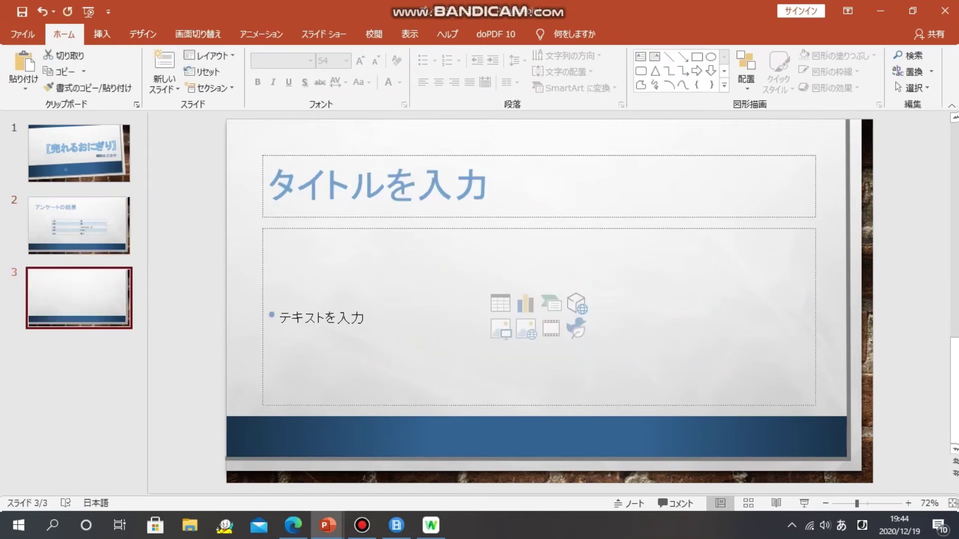
left_click(268, 187)
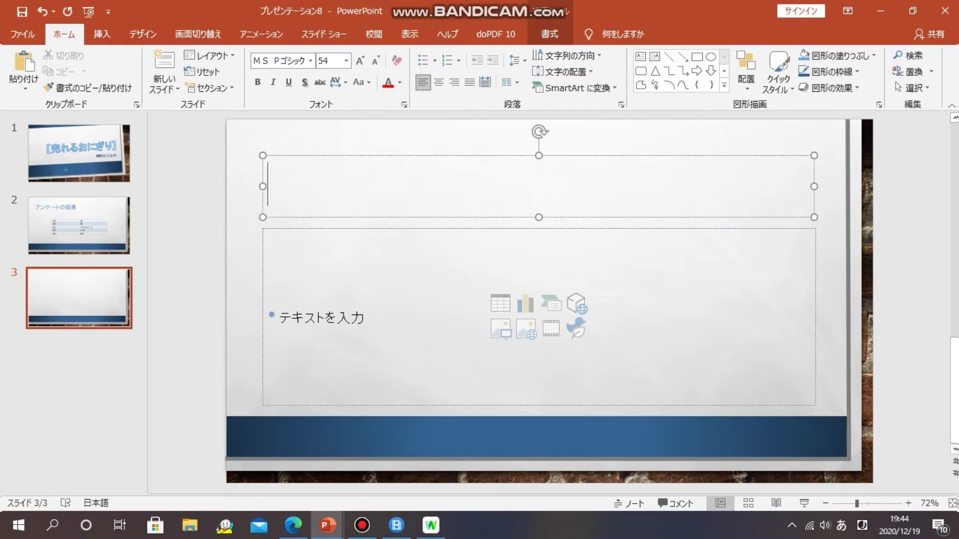
type("mokuhyou")
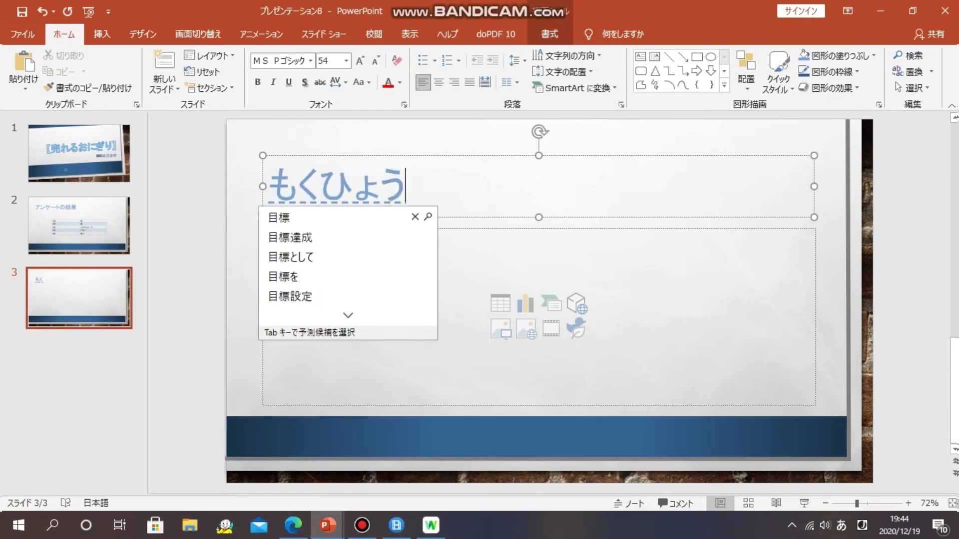
key("space")
key("Return")
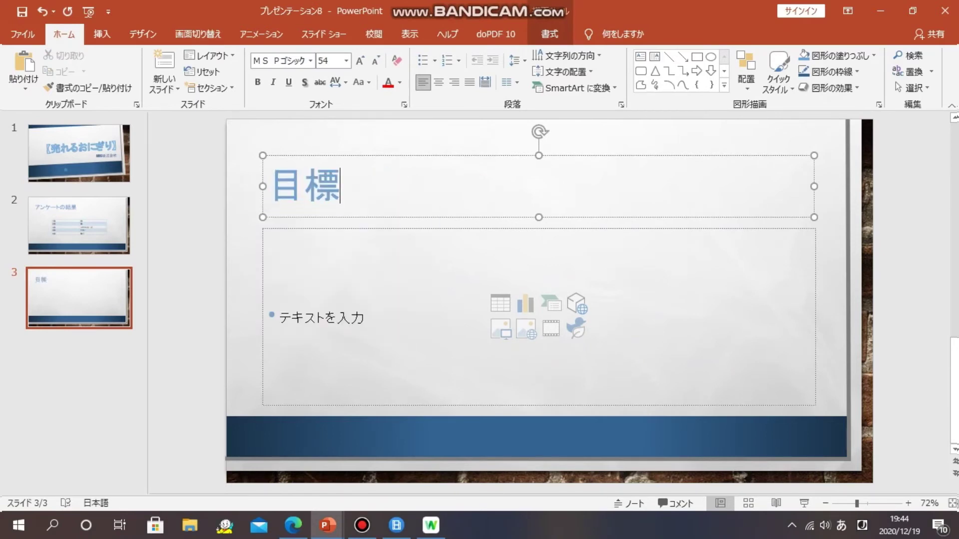
Step: Type the first bullet NO.1 鮭おにぎり in the body text
key("ctrl+Return")
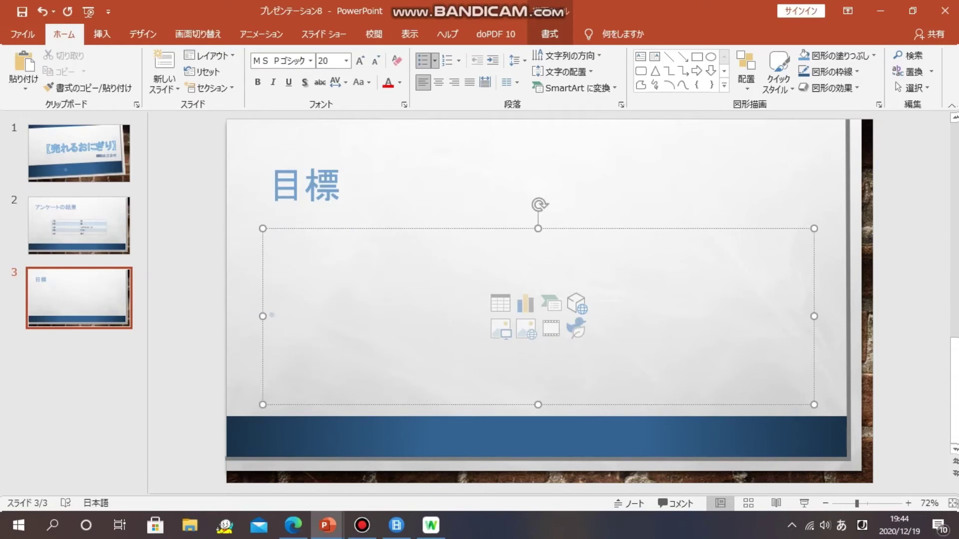
key("Zenkaku_Hankaku")
type("NO.1")
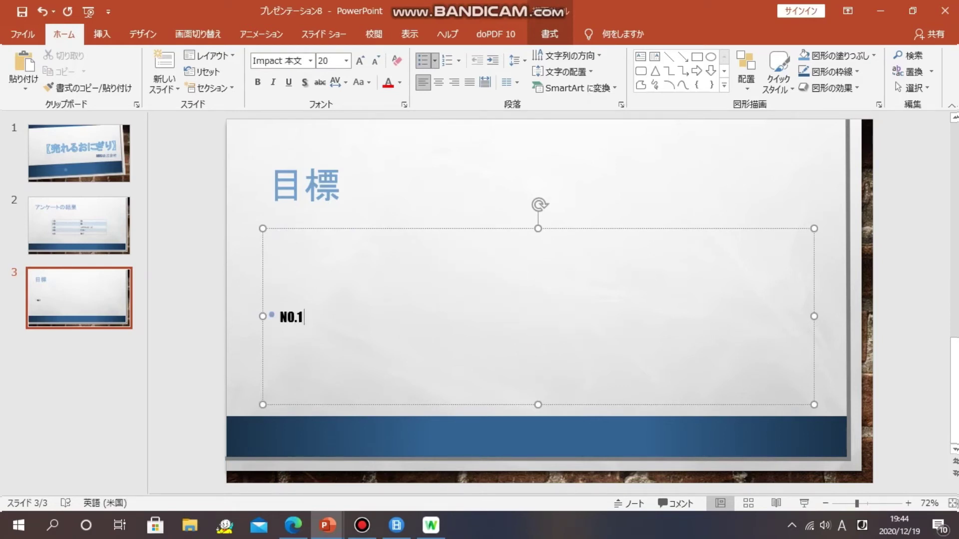
key("Zenkaku_Hankaku")
type("sake")
key("space")
key("BackSpace")
type("sake")
key("Tab")
key("Tab")
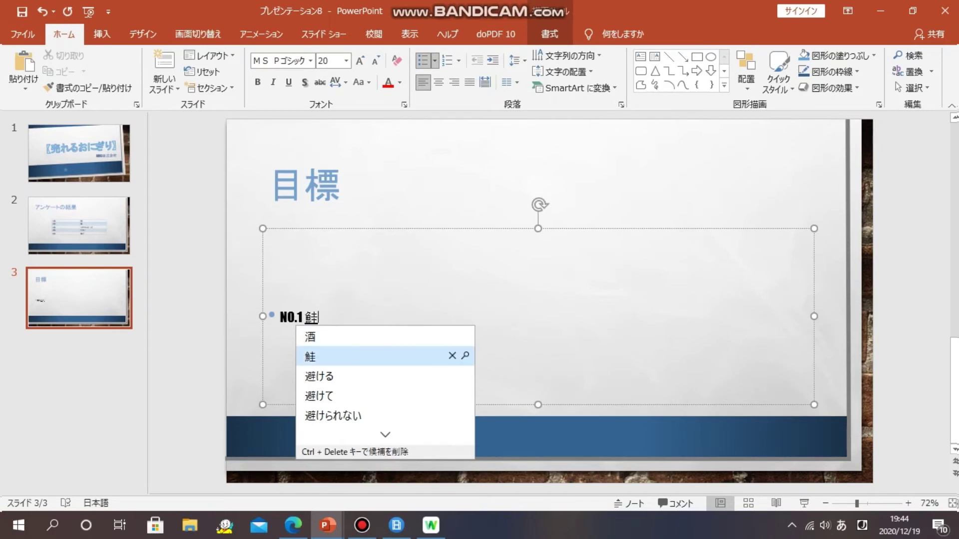
key("Return")
type("oni")
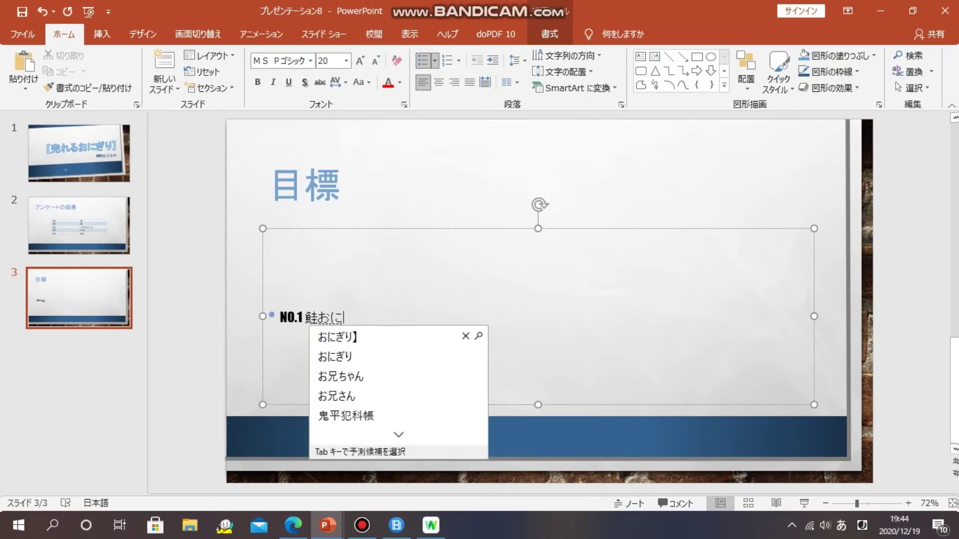
key("Tab")
Step: Add an indented second bullet NO.2 ツナマヨネーズおにぎり
key("Tab")
key("Return")
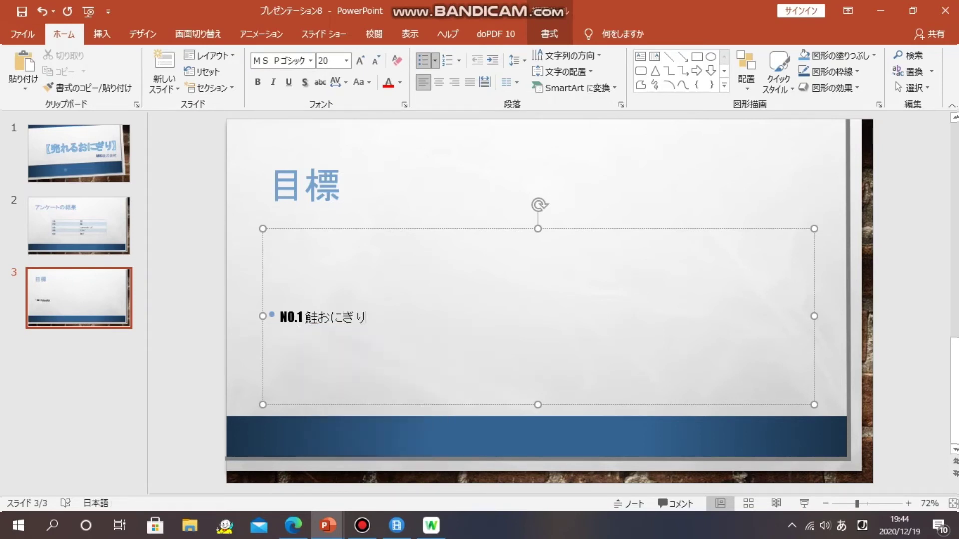
key("Return")
key("Tab")
type("NO/")
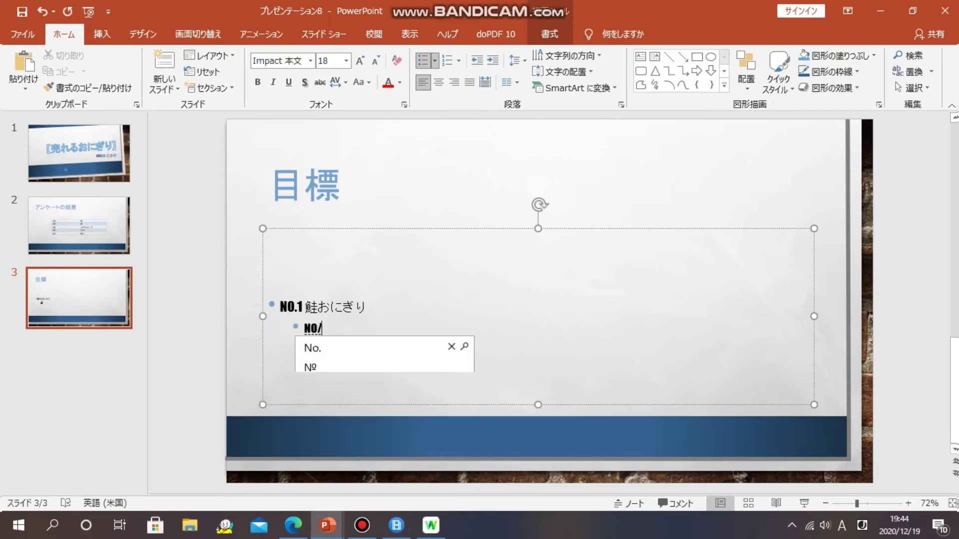
type("2")
key("BackSpace")
key("BackSpace")
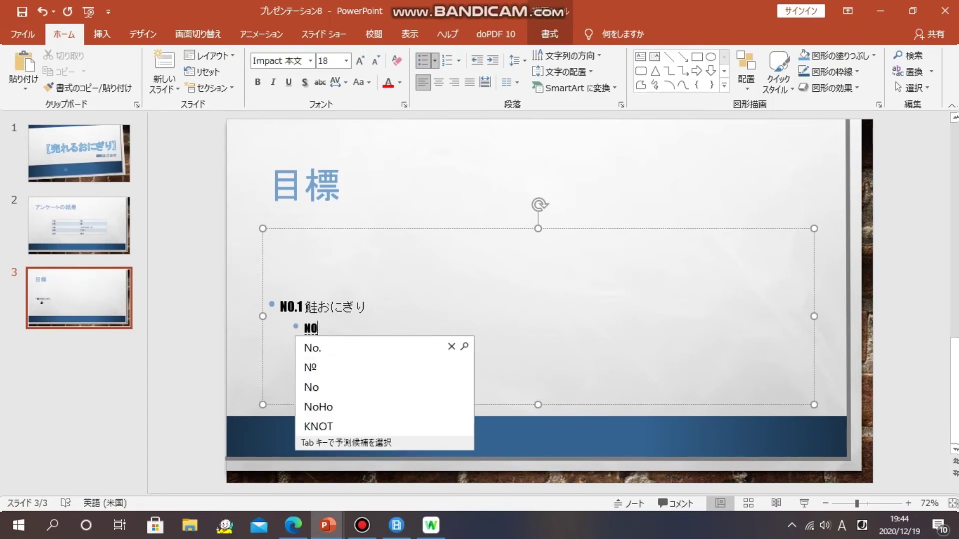
type(".2")
key("Return")
key("Zenkaku_Hankaku")
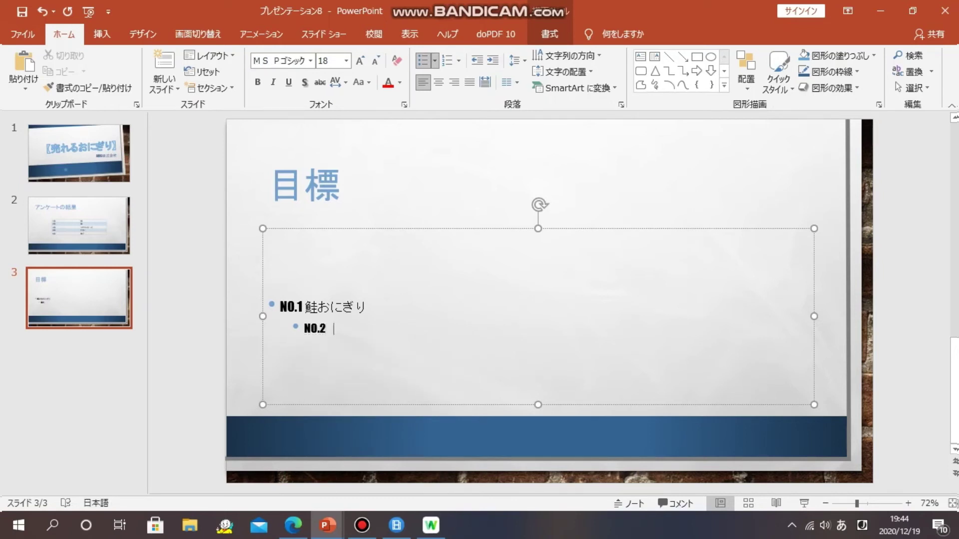
type("tsuna")
key("Tab")
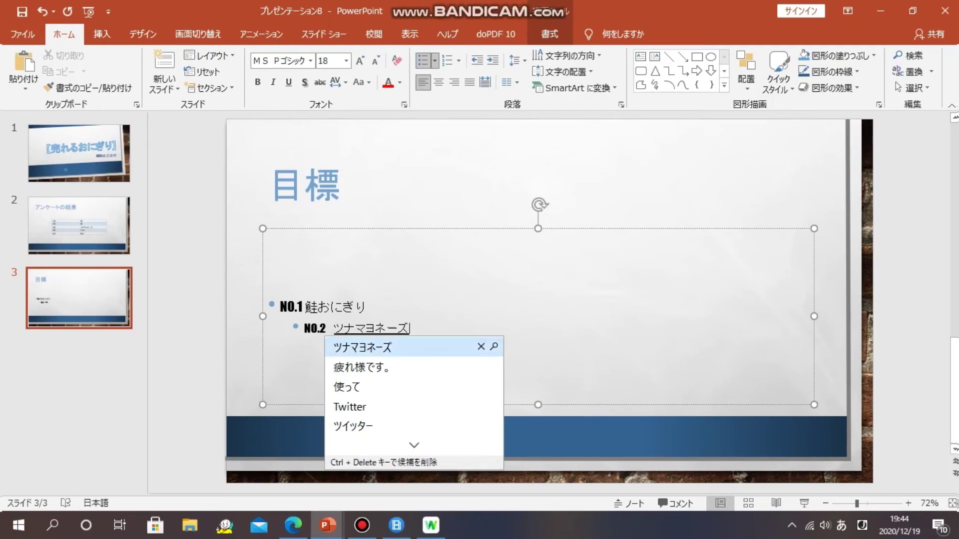
key("Return")
type("on")
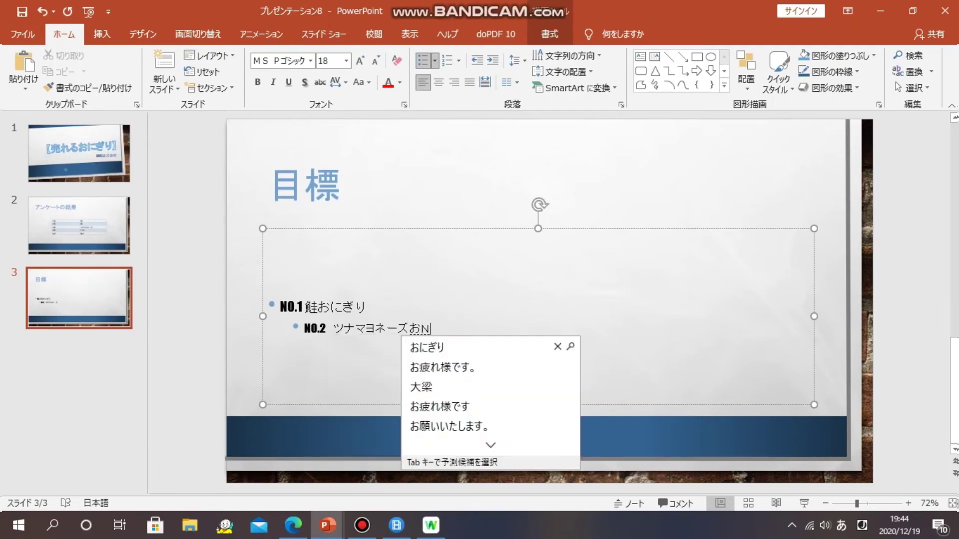
key("Tab")
key("Return")
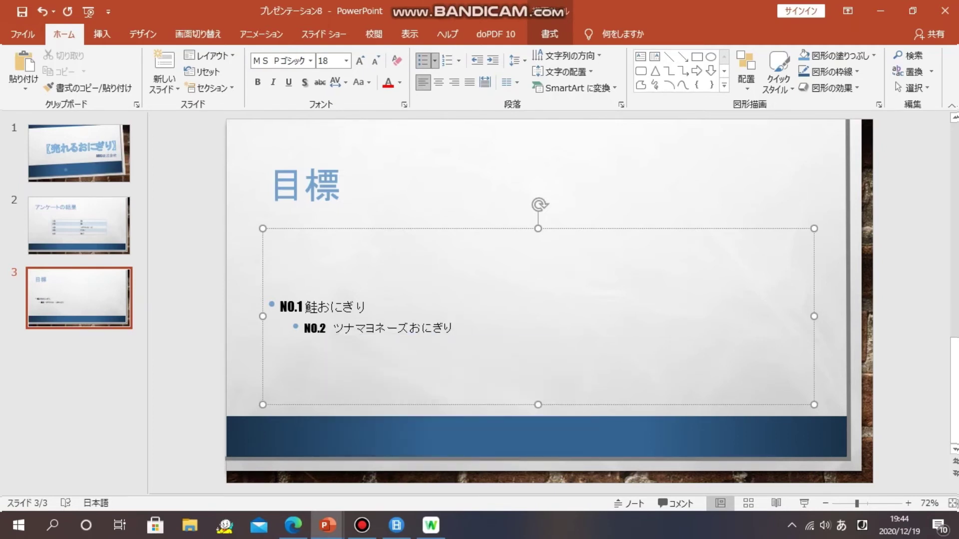
Step: Move the bullet text box up to sit just below the title
left_click(450, 185)
left_click(303, 307)
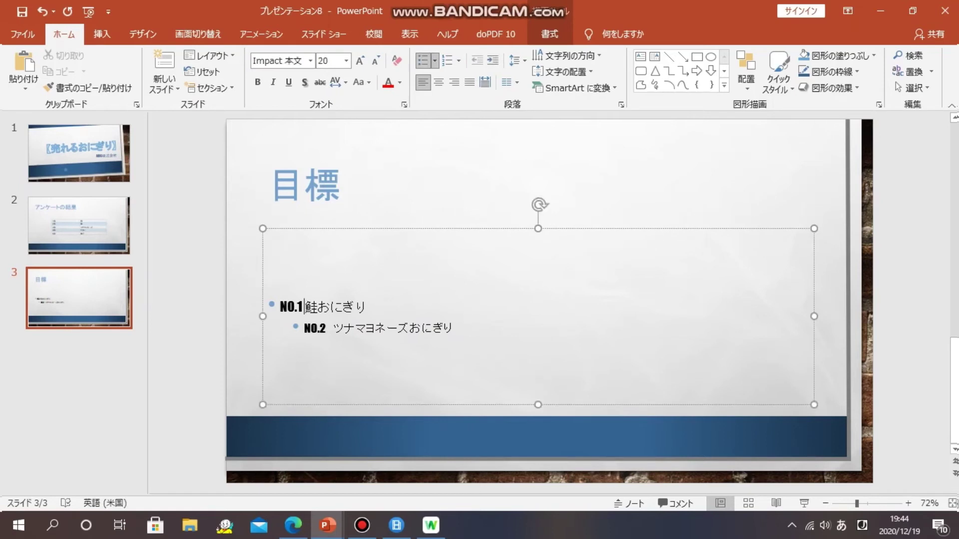
key("Escape")
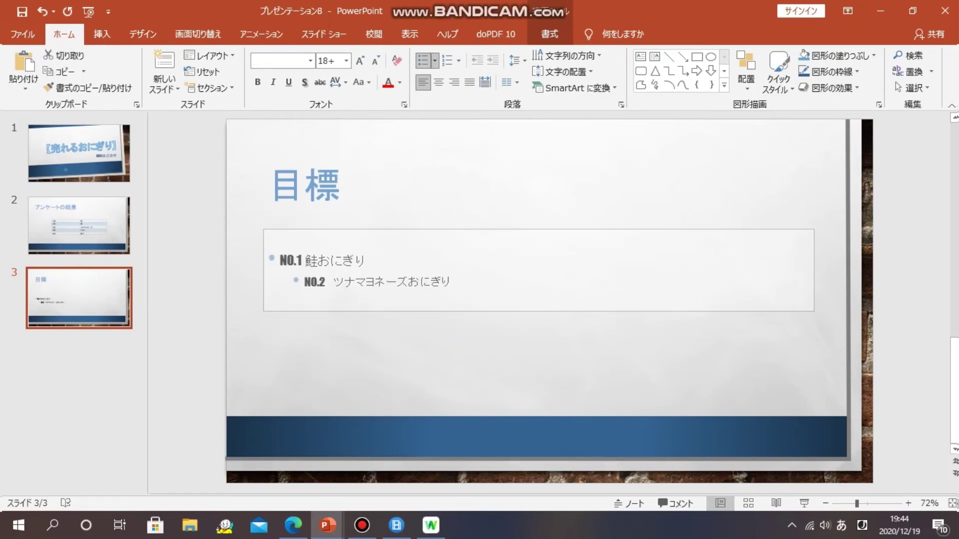
left_click_drag(540, 311, 524, 298)
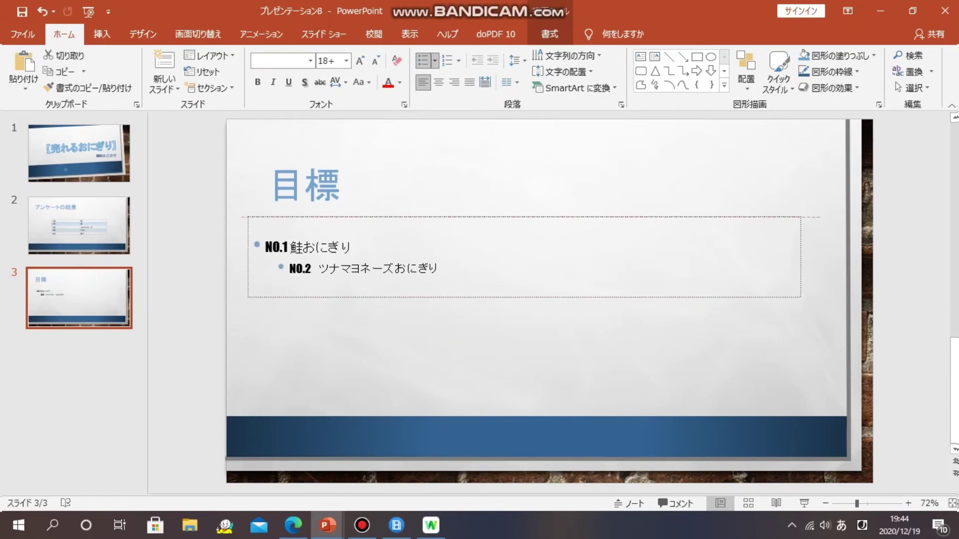
key("Escape")
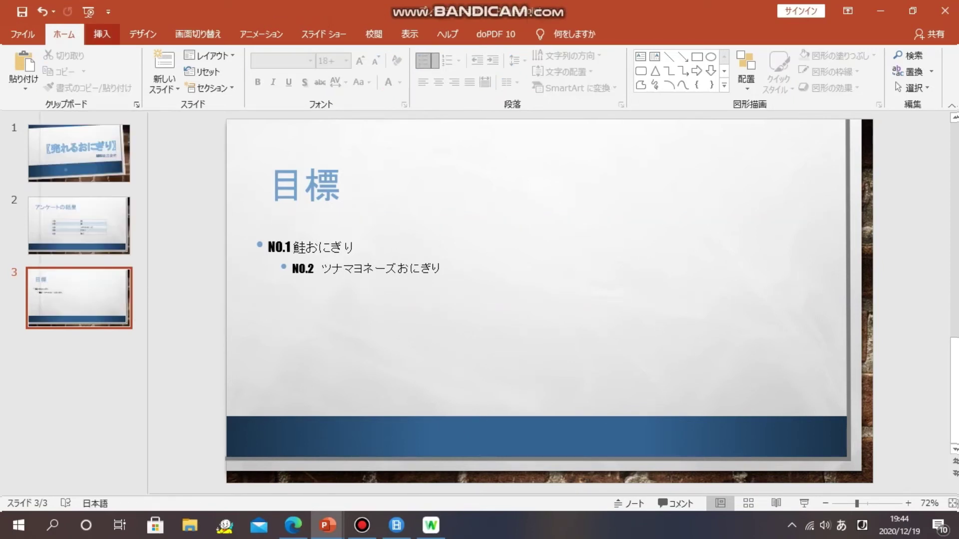
Step: Insert a chart from 挿入 > グラフ, choosing the 円 category's 3-D 円 subtype
left_click(102, 34)
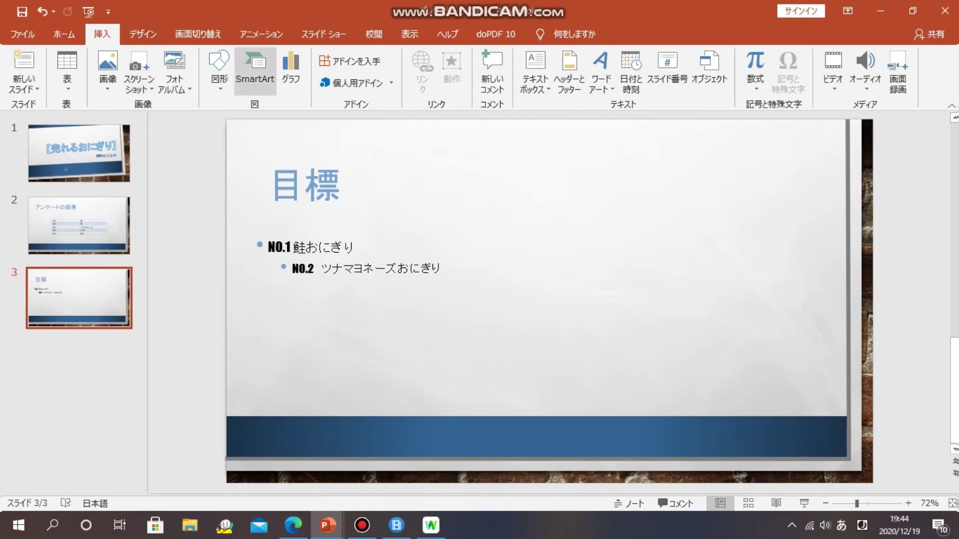
left_click(291, 70)
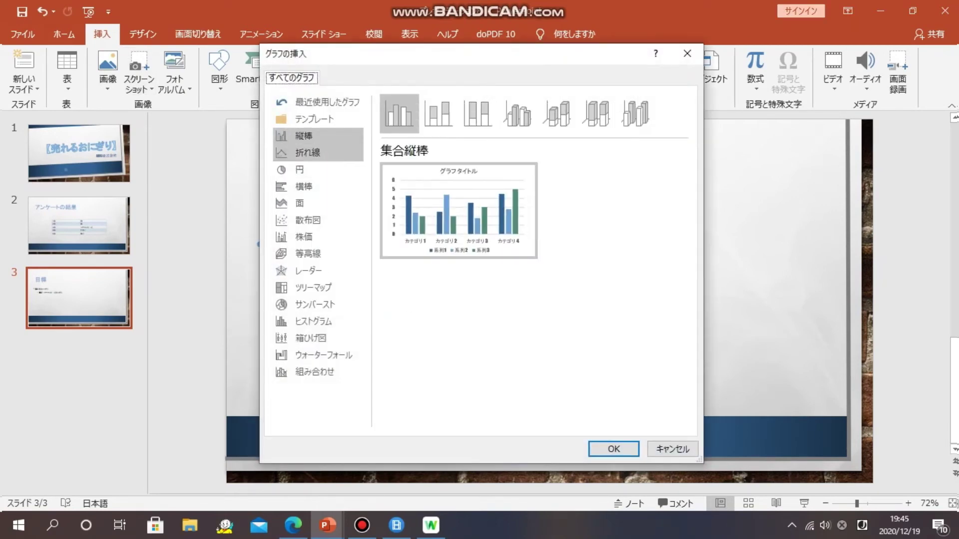
left_click(303, 152)
left_click(299, 170)
left_click(300, 202)
left_click(308, 220)
left_click(304, 236)
left_click(308, 253)
left_click(309, 270)
left_click(314, 304)
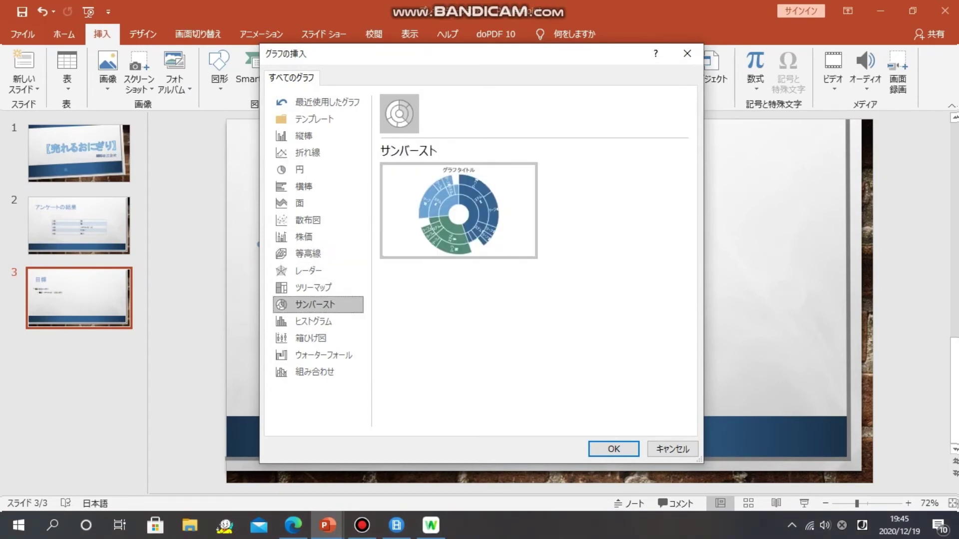
left_click(311, 338)
left_click(299, 170)
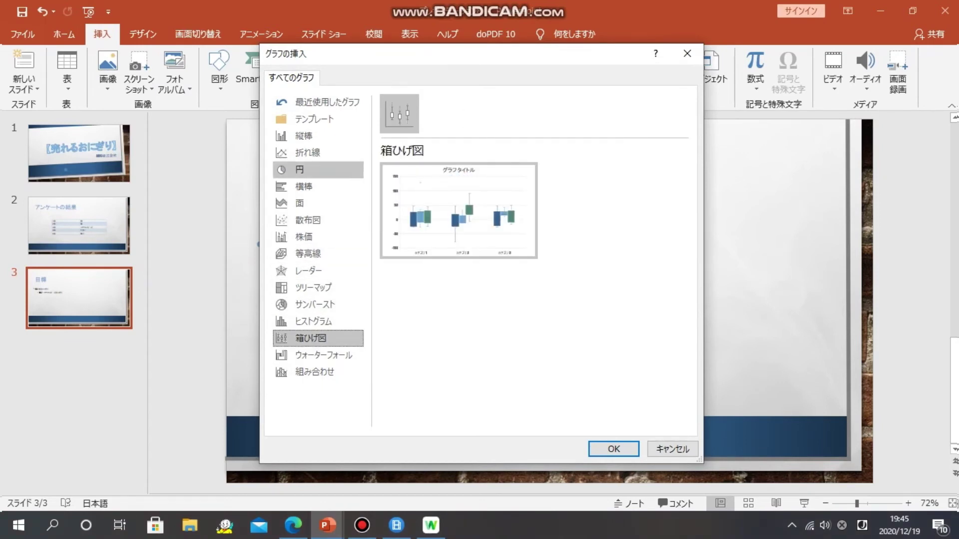
left_click(438, 114)
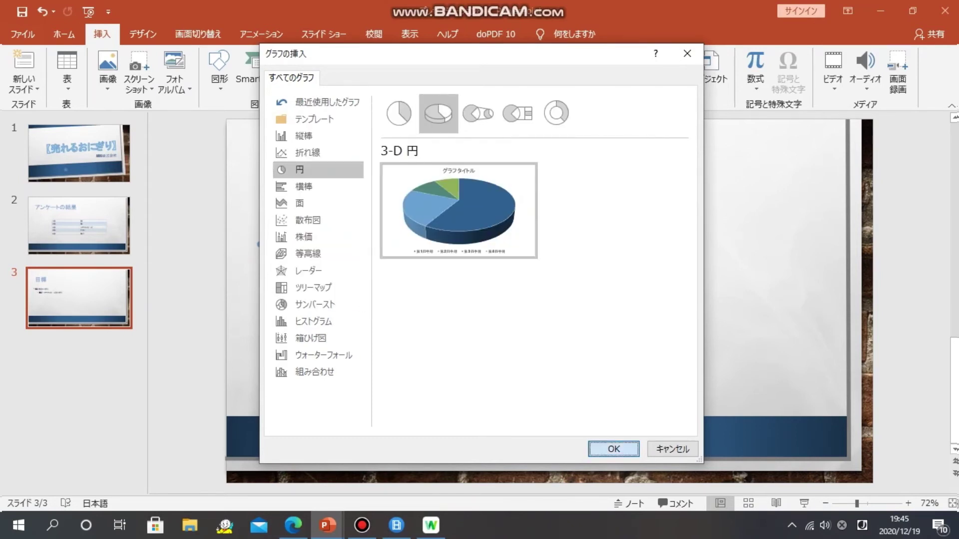
key("Return")
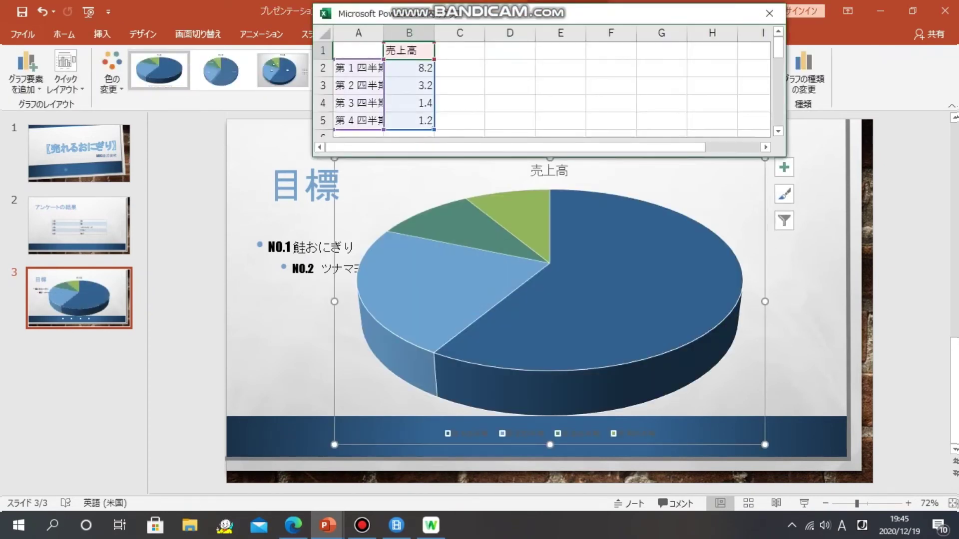
Step: Set the first two data rows to 鮭 574 and 鮪 376
left_click(358, 67)
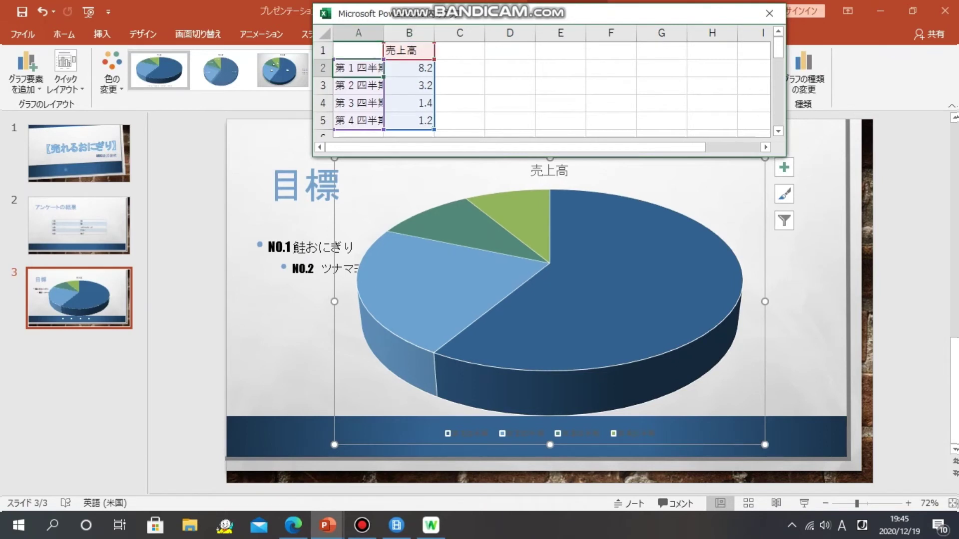
key("Zenkaku_Hankaku")
type("sake")
key("space")
key("Return")
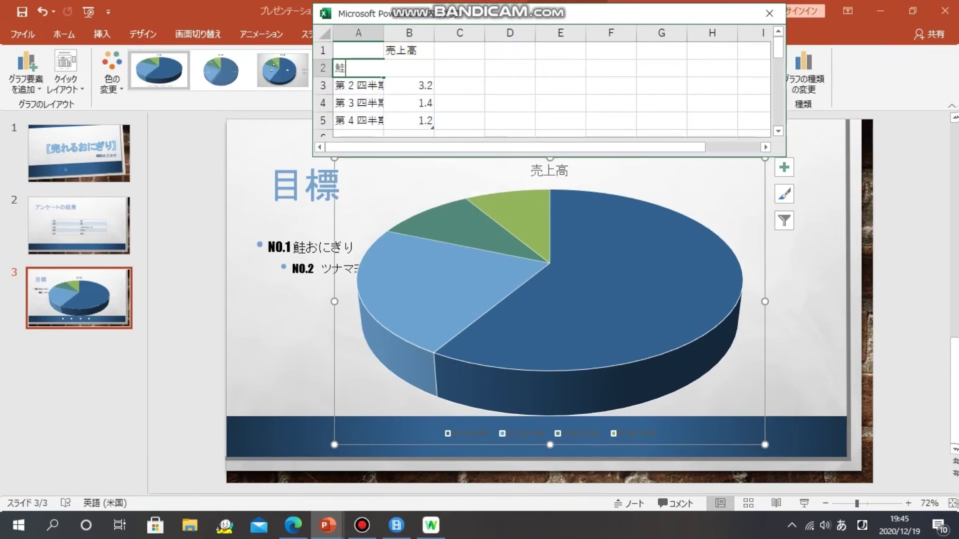
left_click(408, 103)
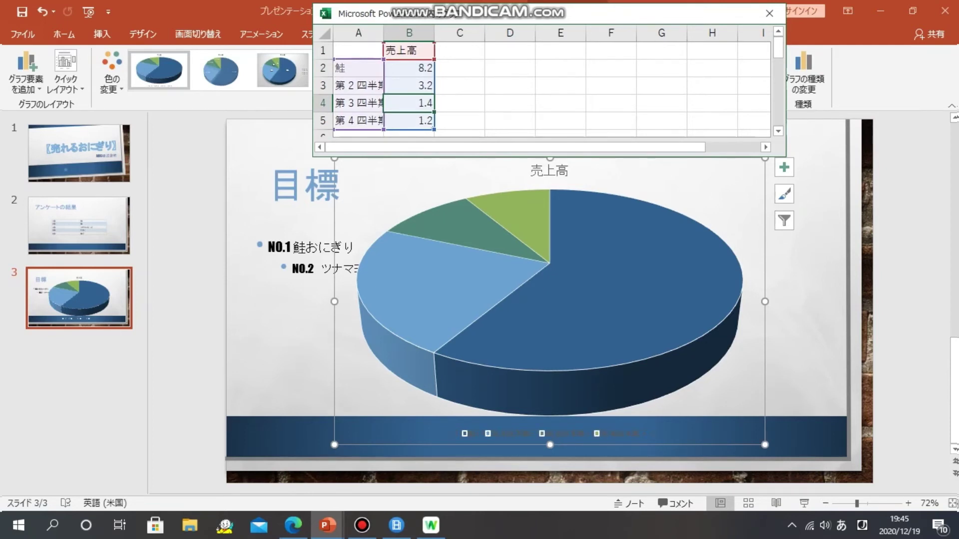
left_click(409, 68)
key("Zenkaku_Hankaku")
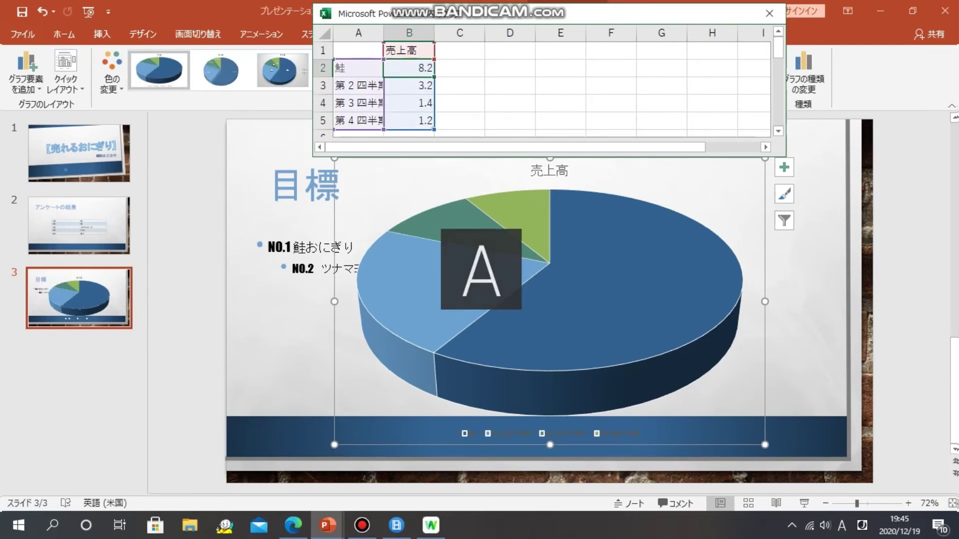
type("574")
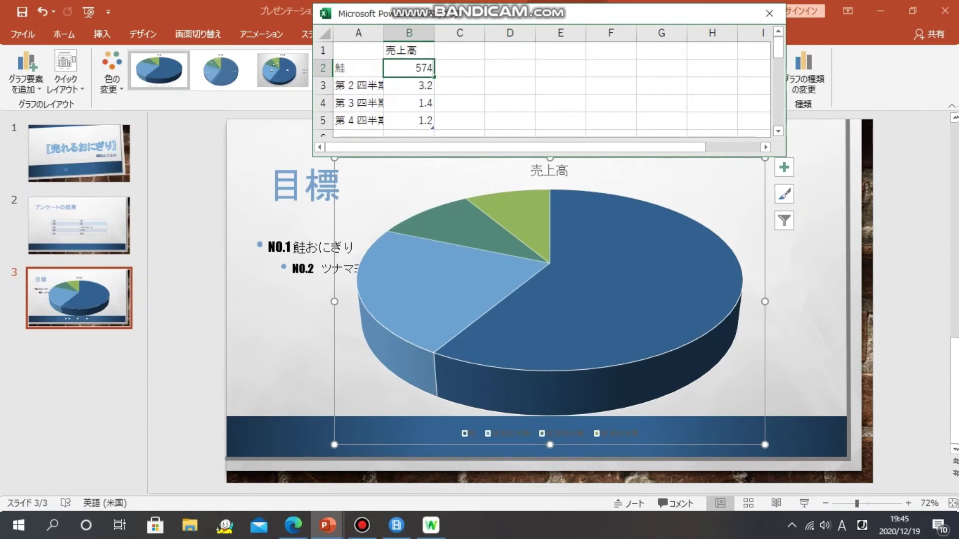
left_click(358, 85)
key("Zenkaku_Hankaku")
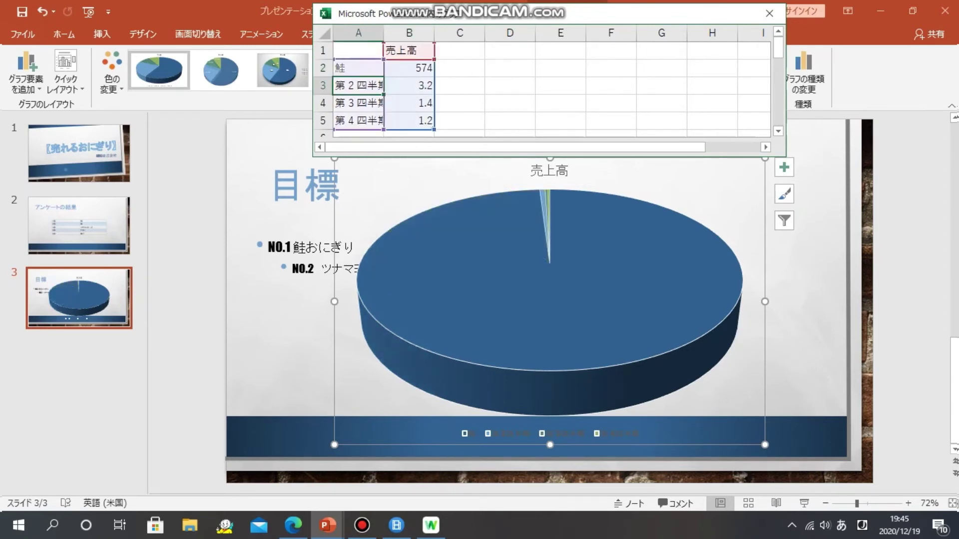
type("まぐろ")
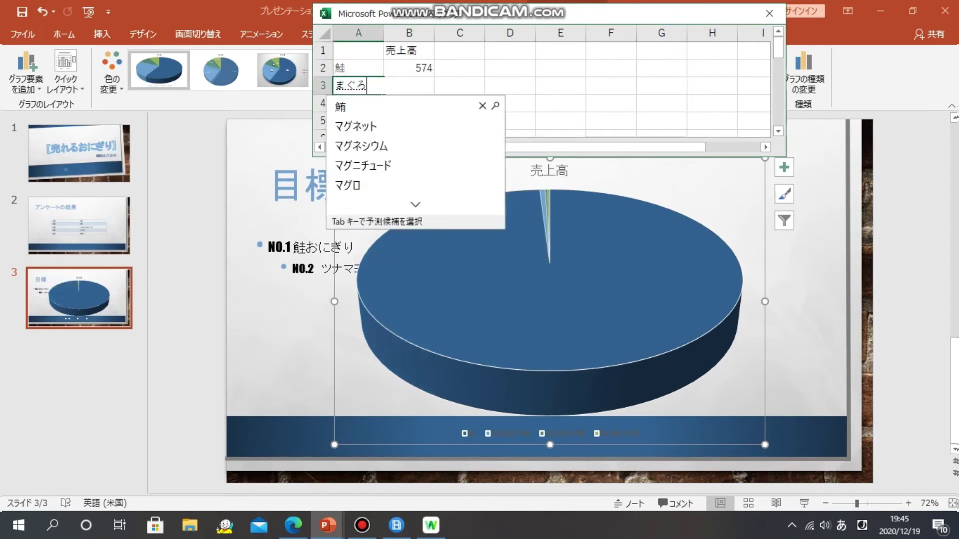
key("Tab")
key("Return")
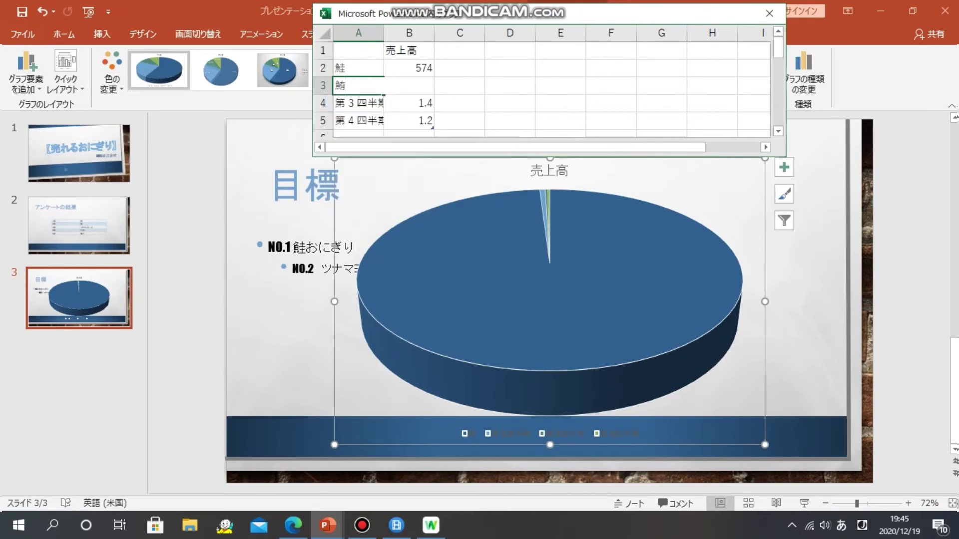
key("Tab")
type("3.2")
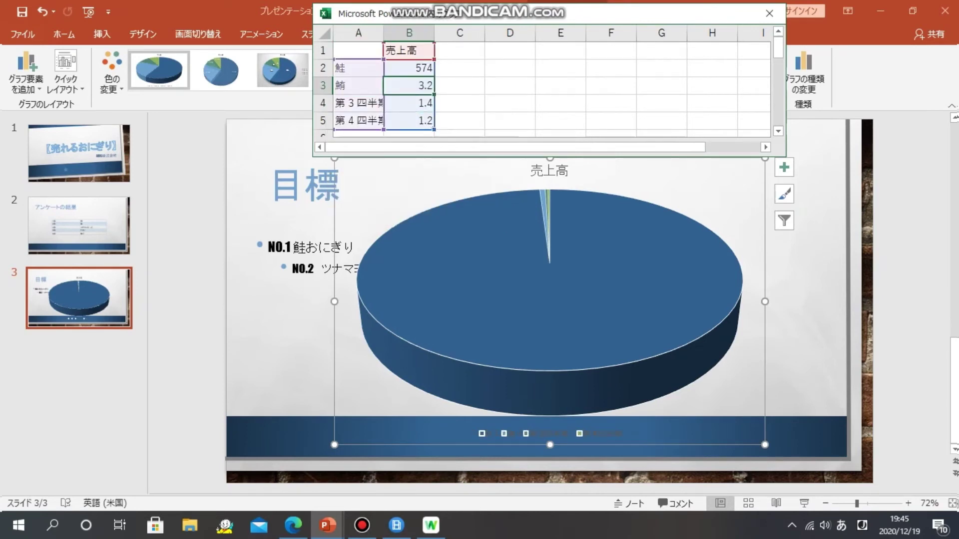
key("Zenkaku_Hankaku")
type("376")
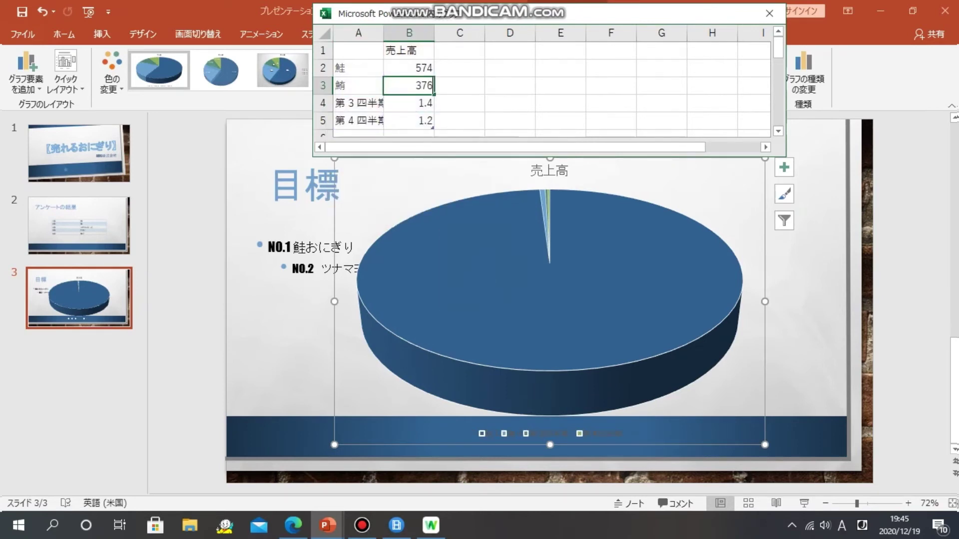
key("Return")
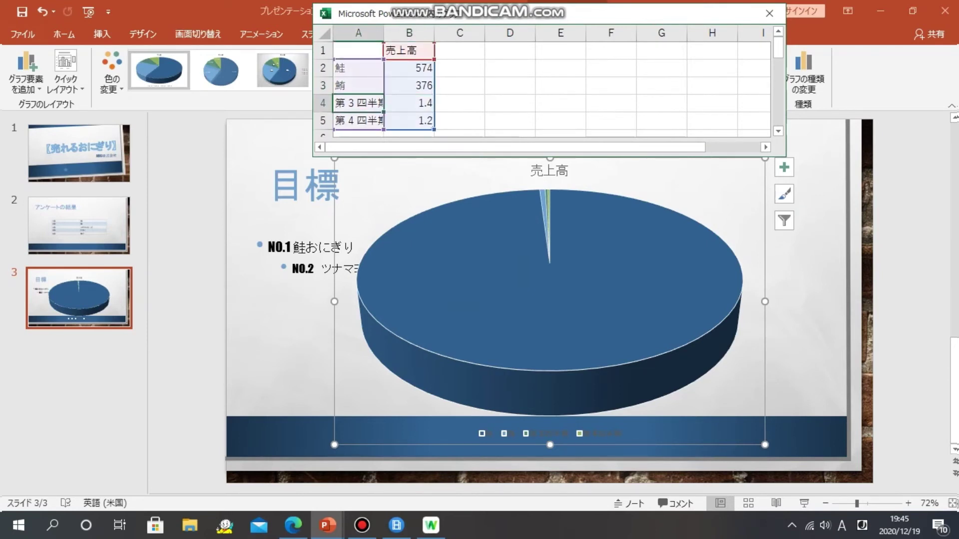
Step: Enter ツナマヨネーズ with 260 in row 4
key("Zenkaku_Hankaku")
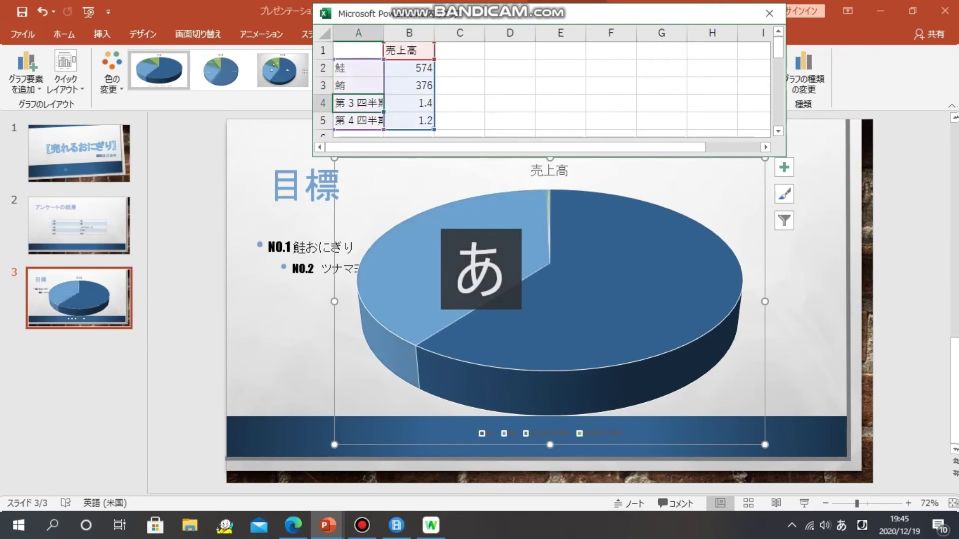
type("tama")
key("Tab")
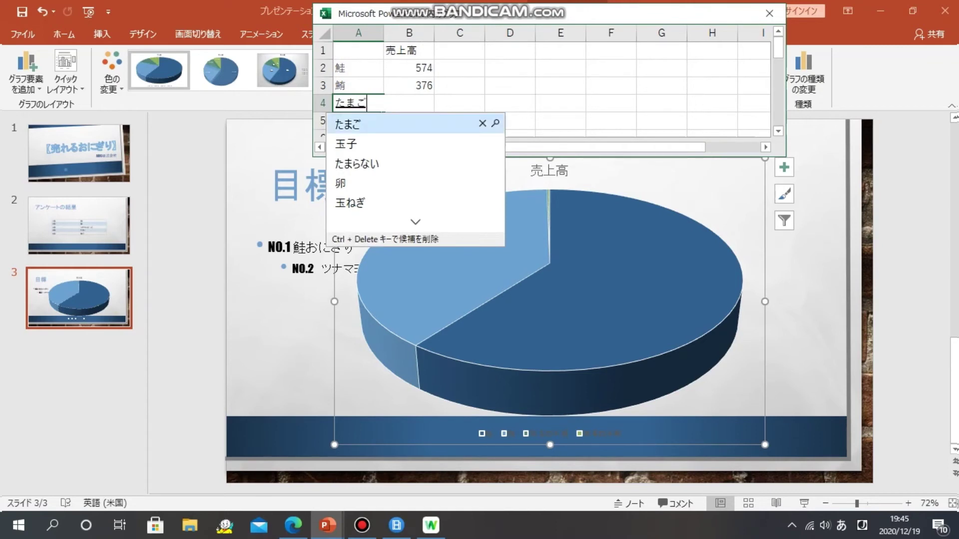
key("Return")
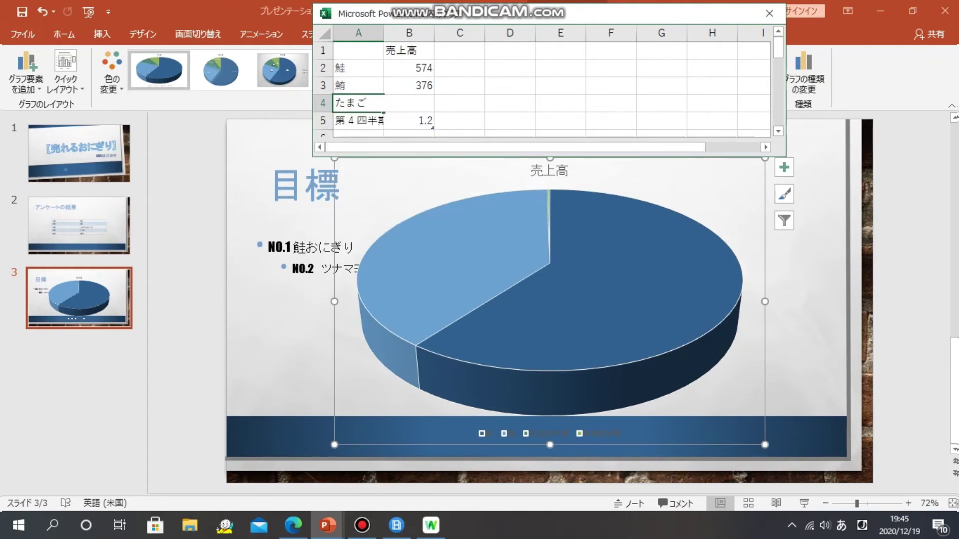
key("BackSpace")
key("BackSpace")
key("BackSpace")
type("tsu")
key("Tab")
key("Return")
left_click(510, 121)
type("1.4")
left_click(408, 103)
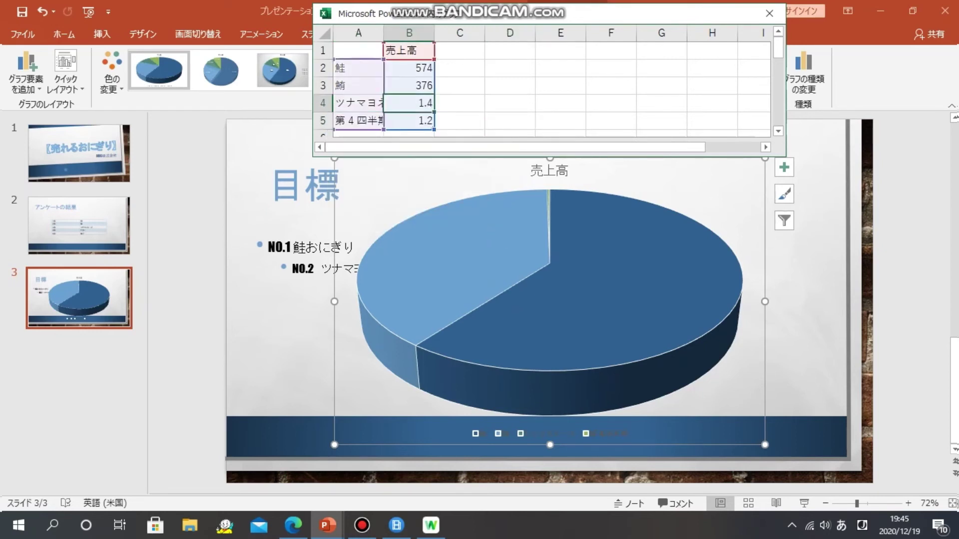
key("Zenkaku_Hankaku")
type("260")
key("Return")
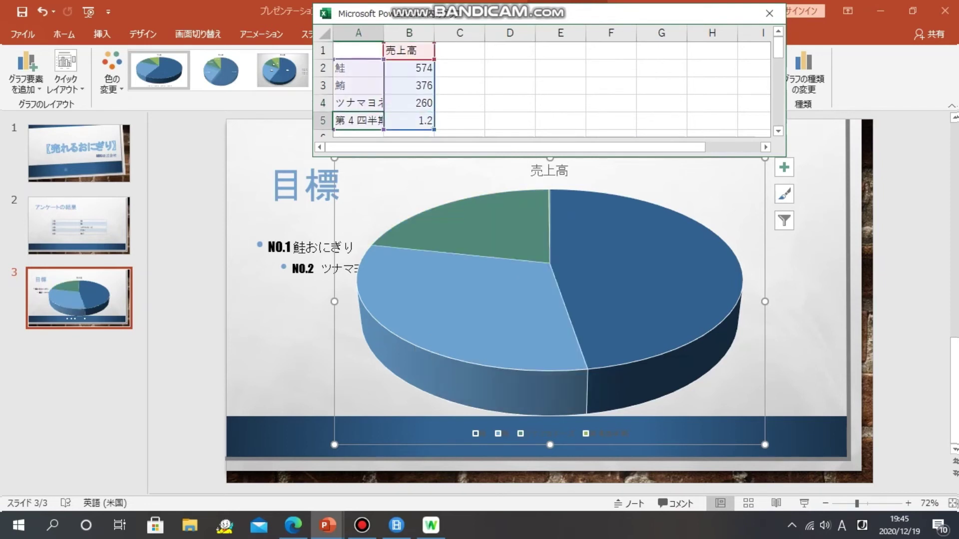
scroll(550, 85, "down", 1)
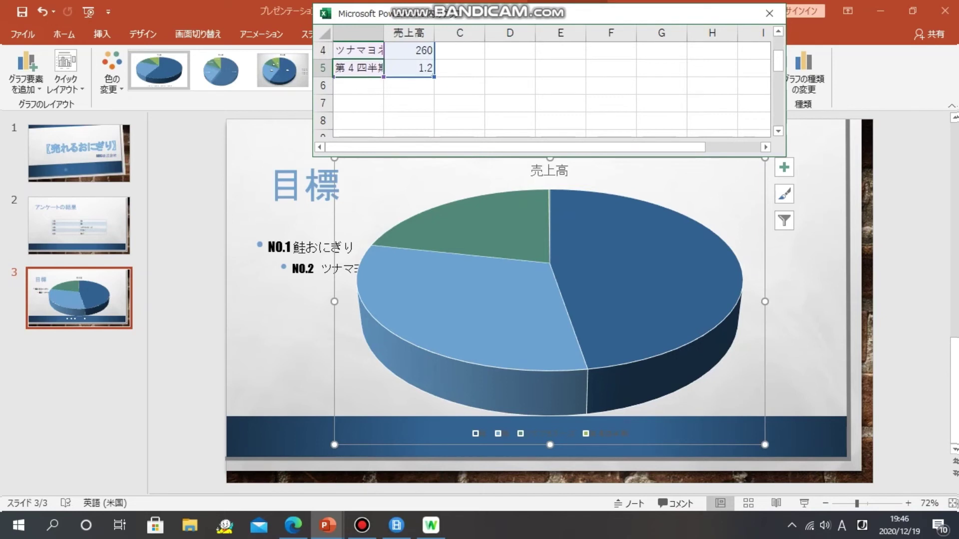
Step: Enter たまご with 210 in row 5 and extend the chart range to row 6
key("Zenkaku_Hankaku")
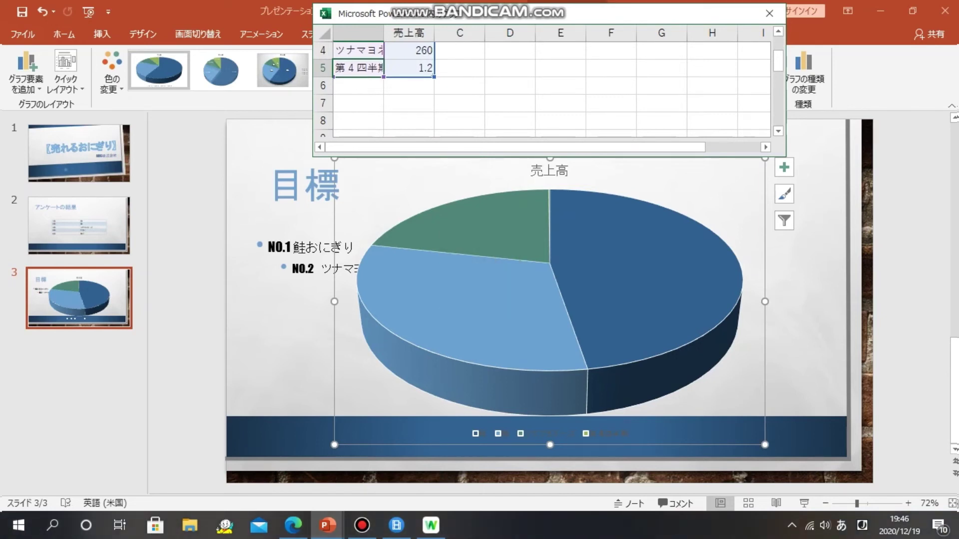
key("Delete")
type("たま")
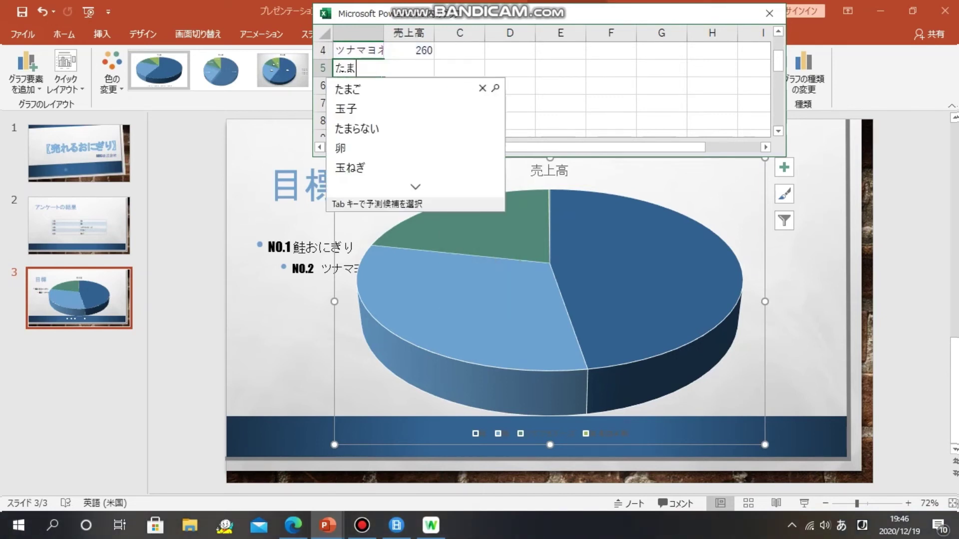
type("ご")
key("Return")
key("Tab")
type("1.2")
key("Return")
key("Return")
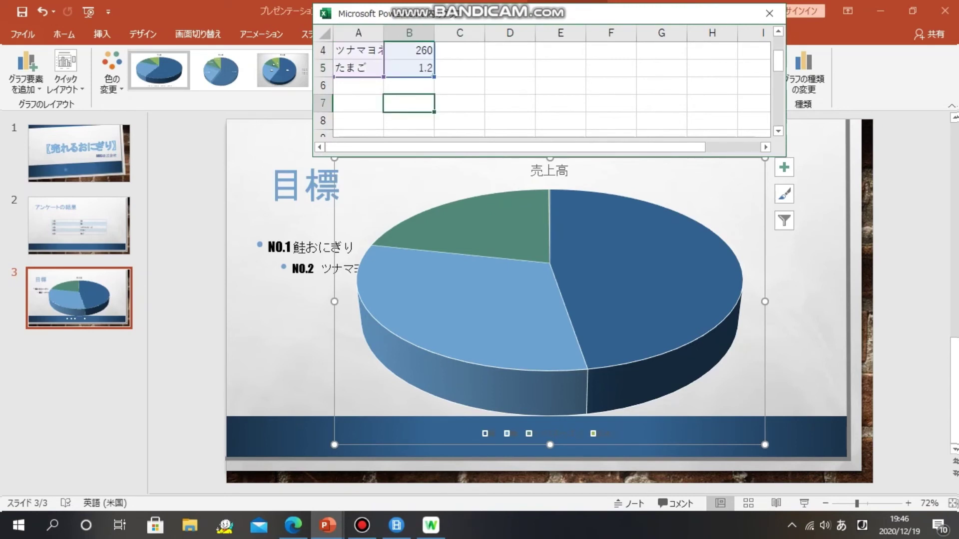
left_click(409, 68)
key("Zenkaku_Hankaku")
type("210")
key("Return")
key("Return")
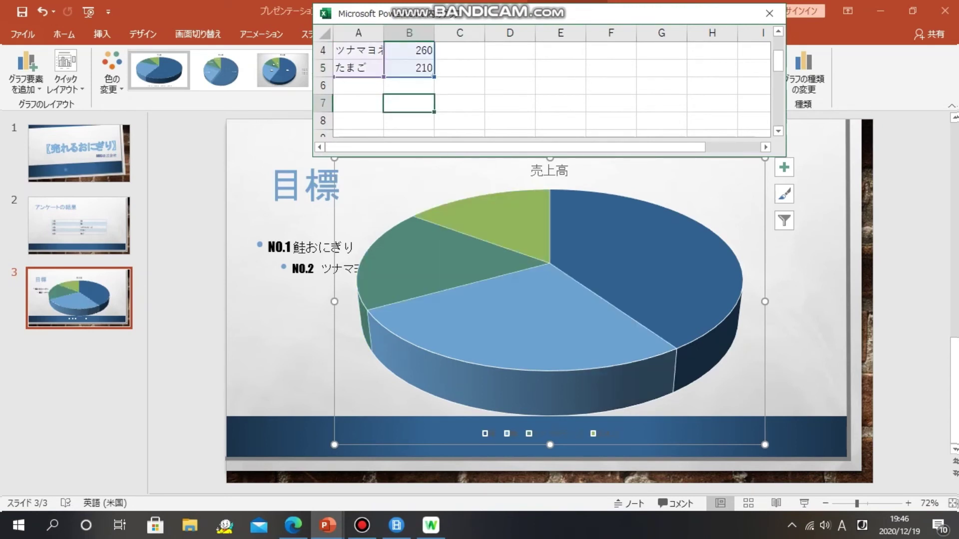
left_click_drag(434, 77, 434, 94)
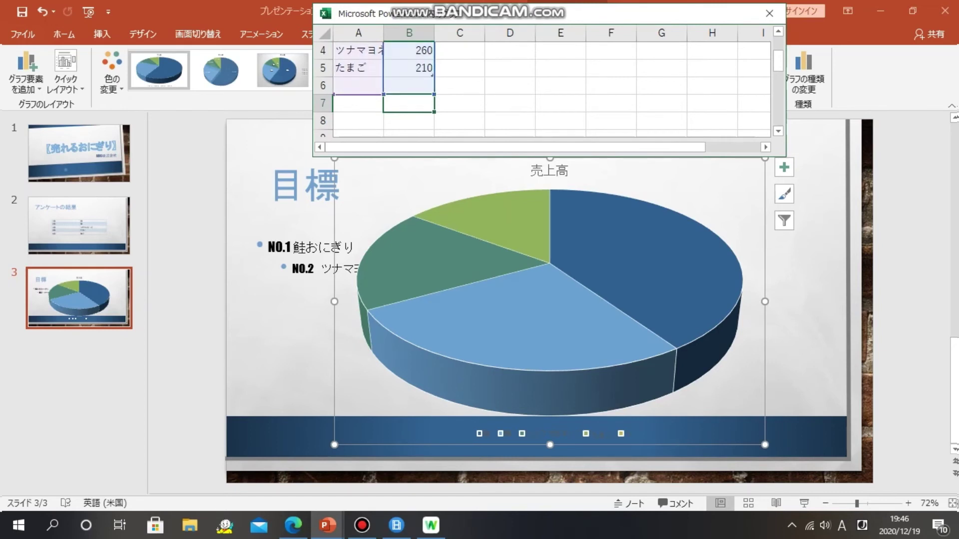
left_click(460, 103)
Step: Enter 梅干 with 170 in row 6 and close the data sheet
left_click(358, 85)
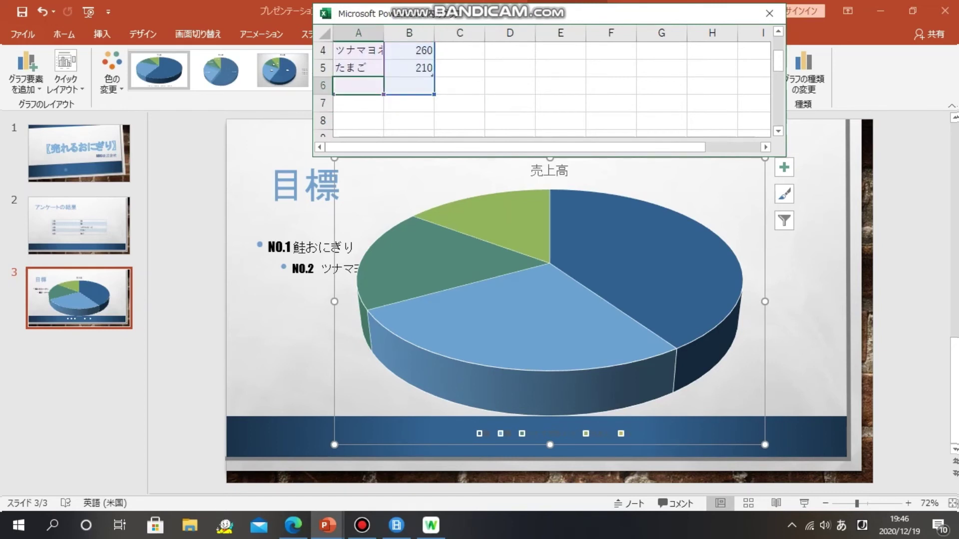
type("um")
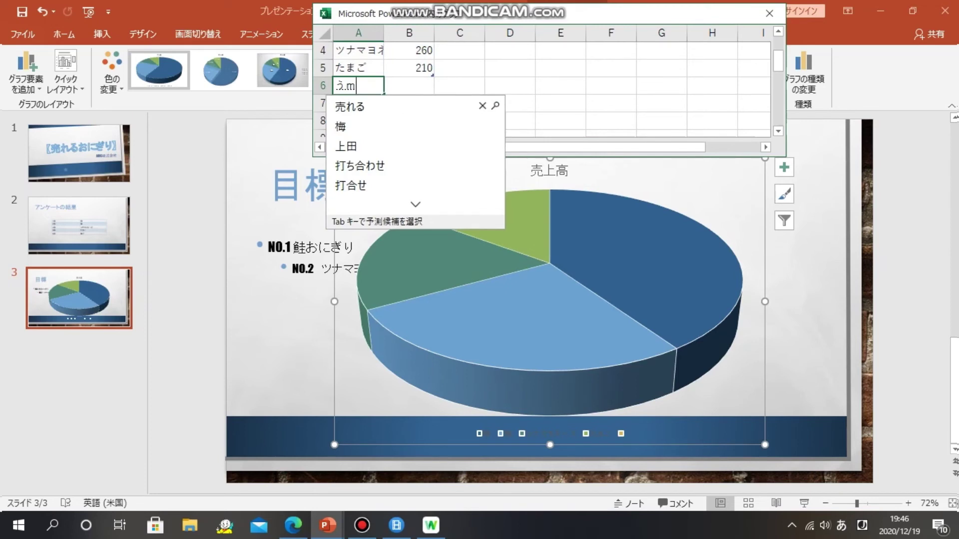
type("me")
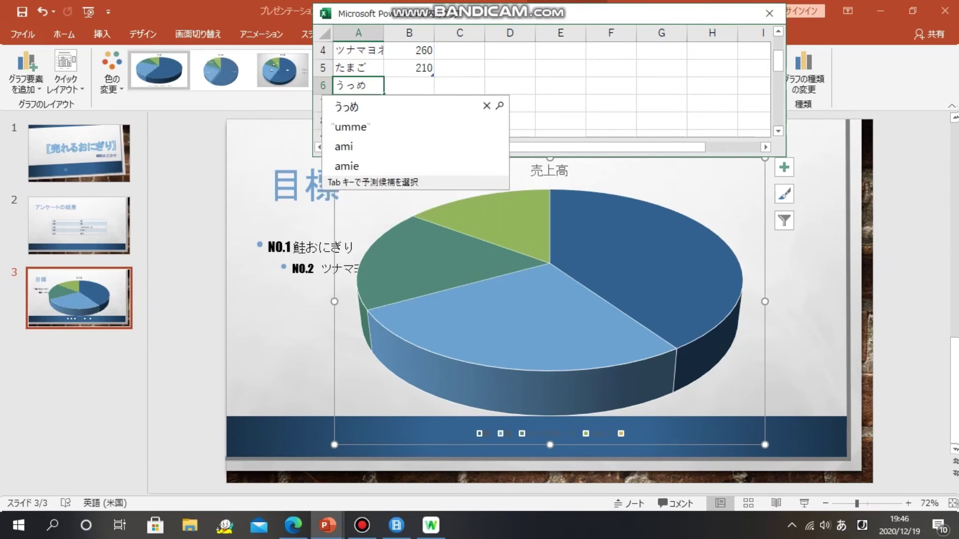
key("BackSpace")
key("BackSpace")
type("e")
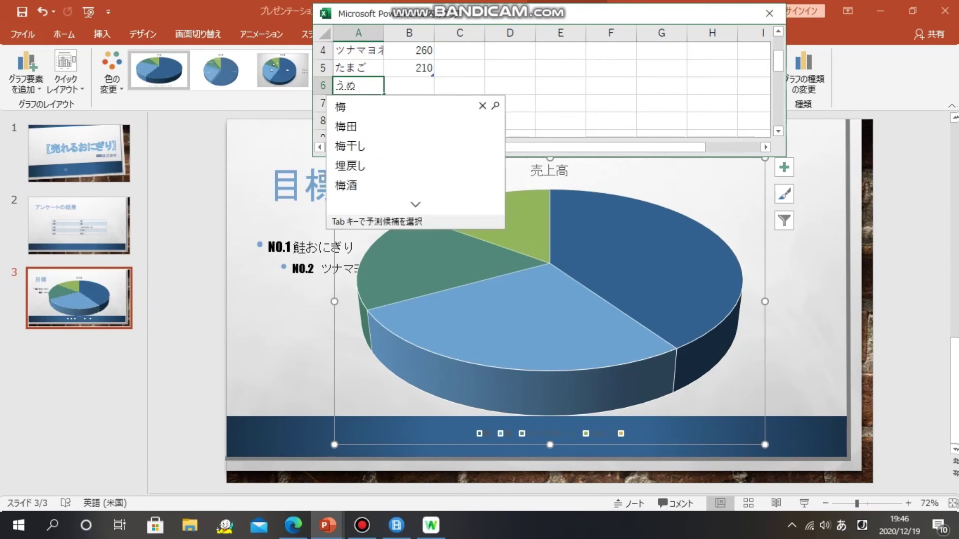
key("Tab")
key("Tab")
key("Tab")
key("Return")
key("BackSpace")
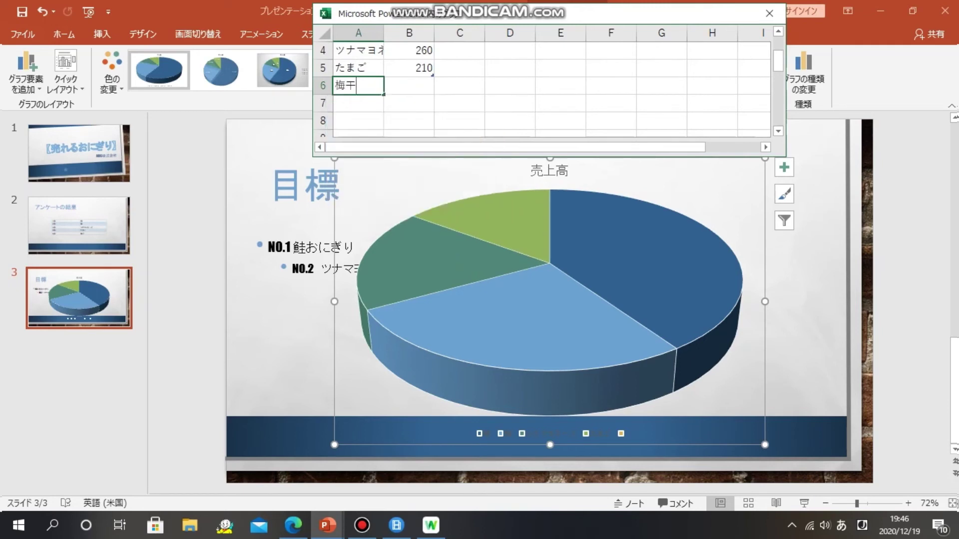
key("Tab")
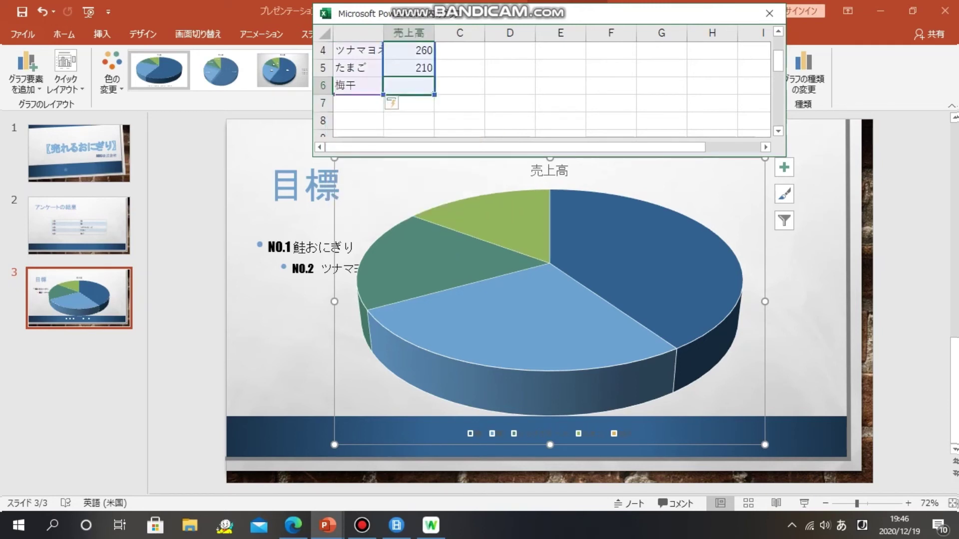
key("Zenkaku_Hankaku")
type("170")
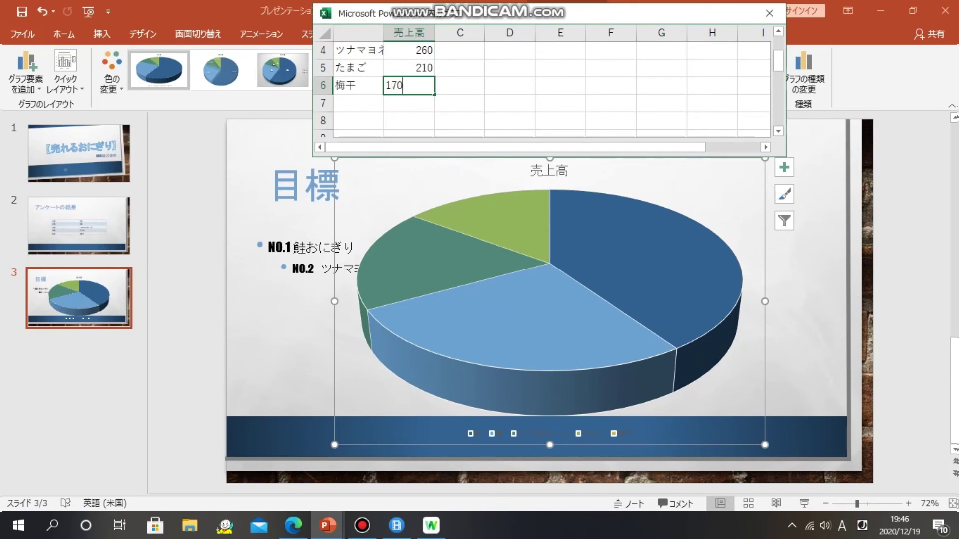
key("Return")
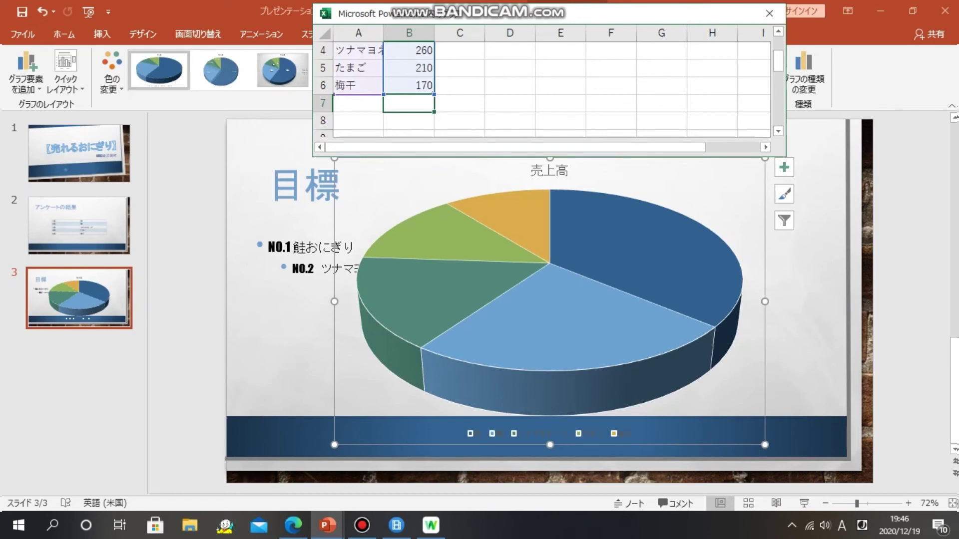
scroll(550, 85, "up", 1)
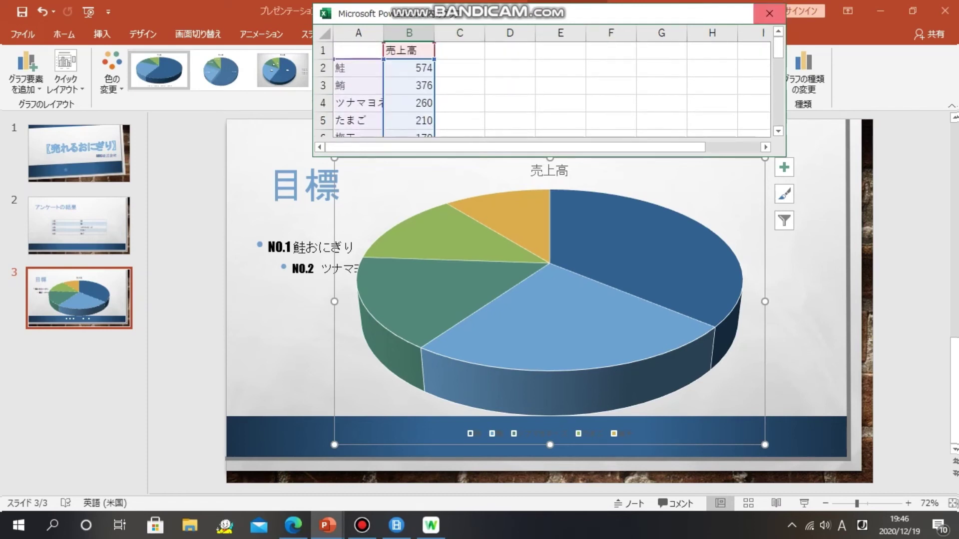
left_click(769, 13)
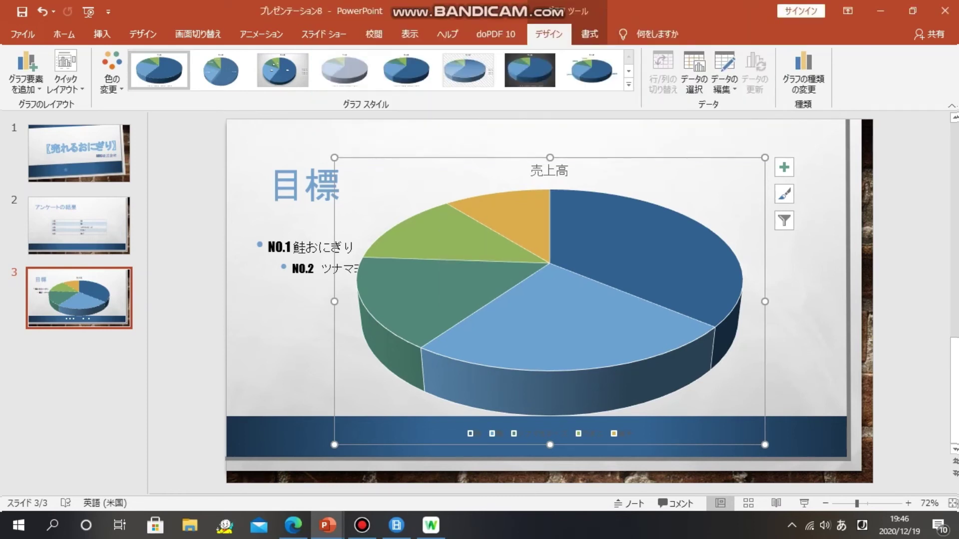
Step: Shrink the chart to the right of the bullets and apply a name-and-percentage label style
left_click_drag(335, 158, 455, 164)
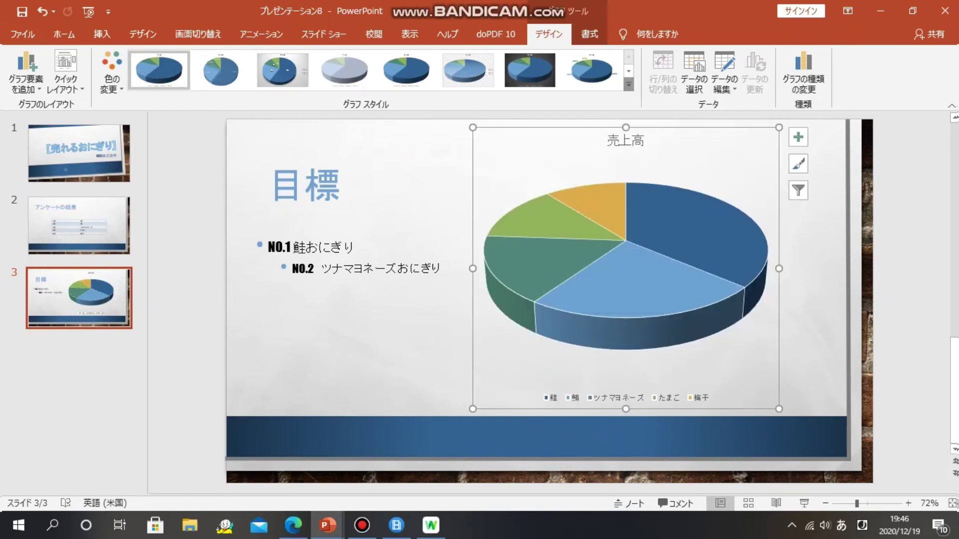
left_click(628, 85)
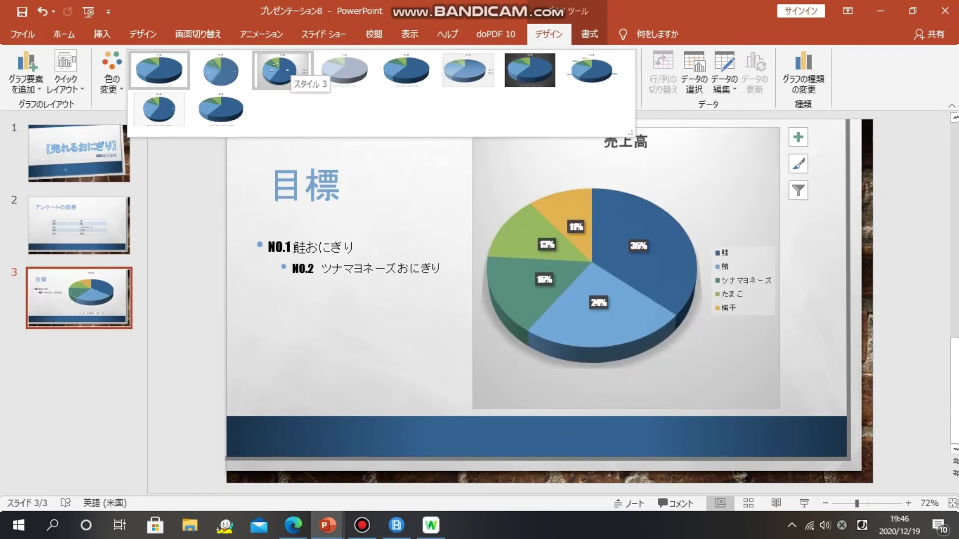
left_click(279, 70)
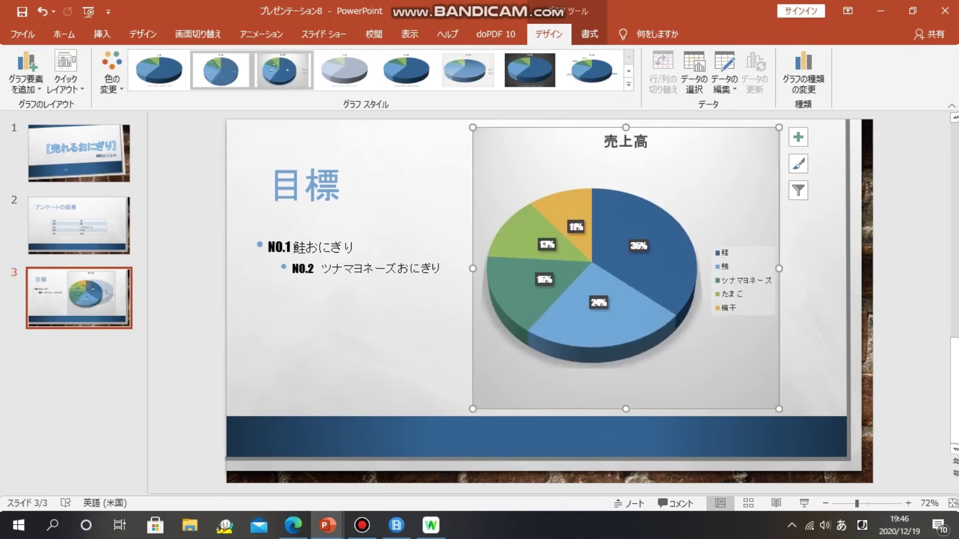
left_click(220, 70)
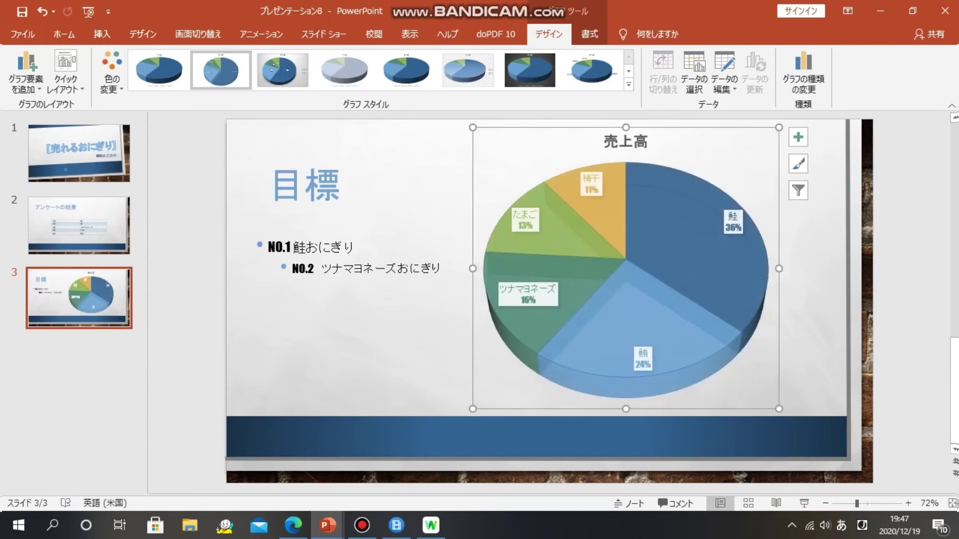
Step: Check the restyled pie by selecting its slices, then deselect the chart
left_click(350, 350)
left_click(625, 300)
left_click(624, 300)
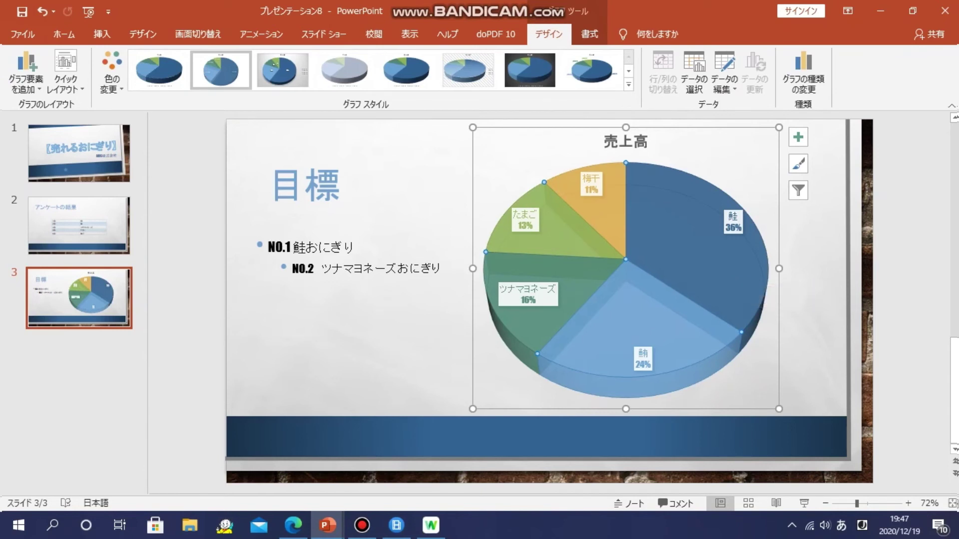
key("Escape")
key("Escape")
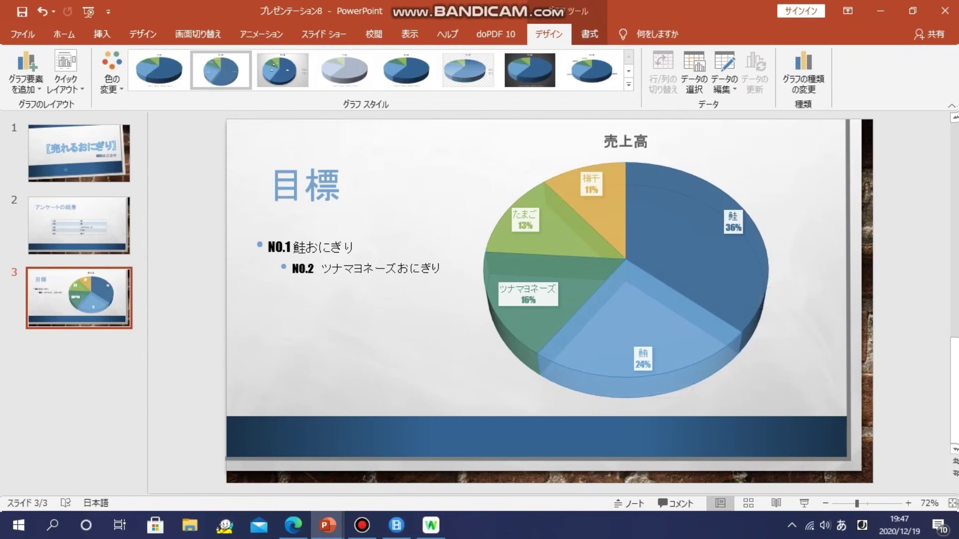
left_click(625, 300)
key("Escape")
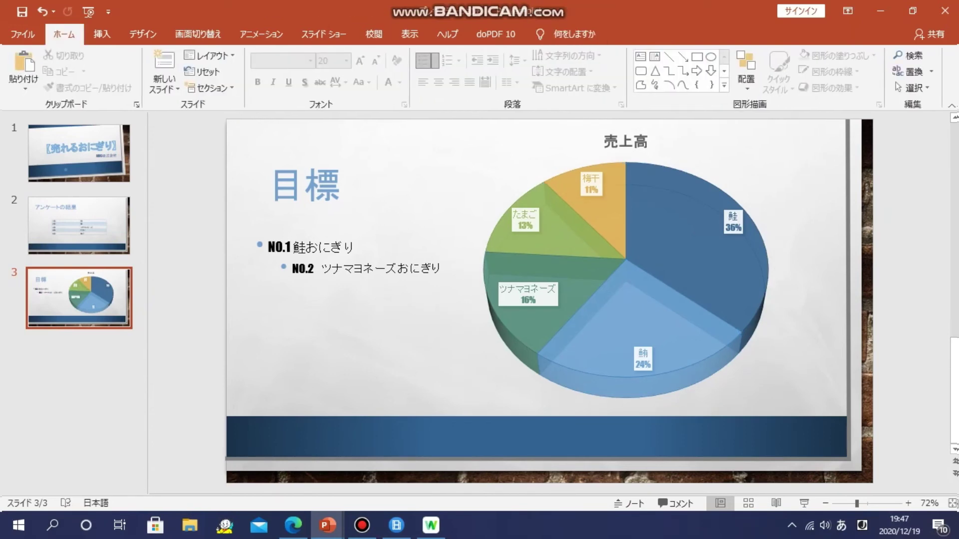
Step: Step between the title slide and slide 2 and scroll through the slide list
key("Home")
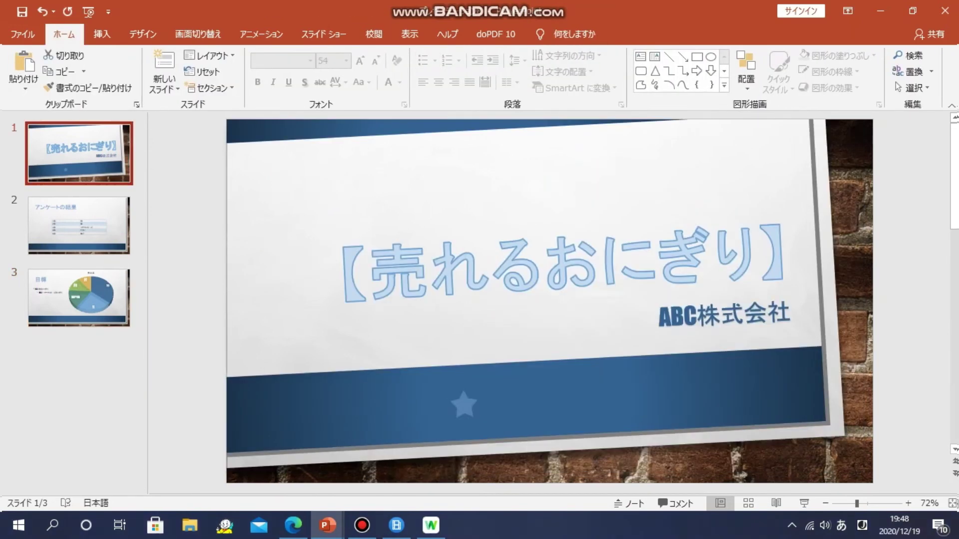
key("Down")
key("Up")
key("Down")
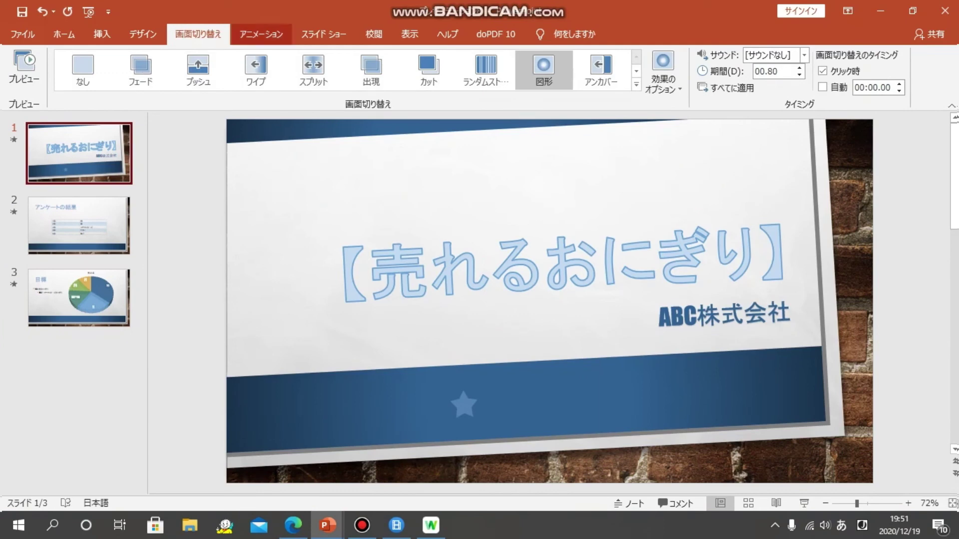
scroll(261, 34, "down", 1)
scroll(261, 34, "up", 1)
scroll(261, 34, "down", 1)
scroll(261, 34, "up", 1)
Step: Remove the existing transitions from slides 2 and 3
left_click(261, 34)
left_click(197, 34)
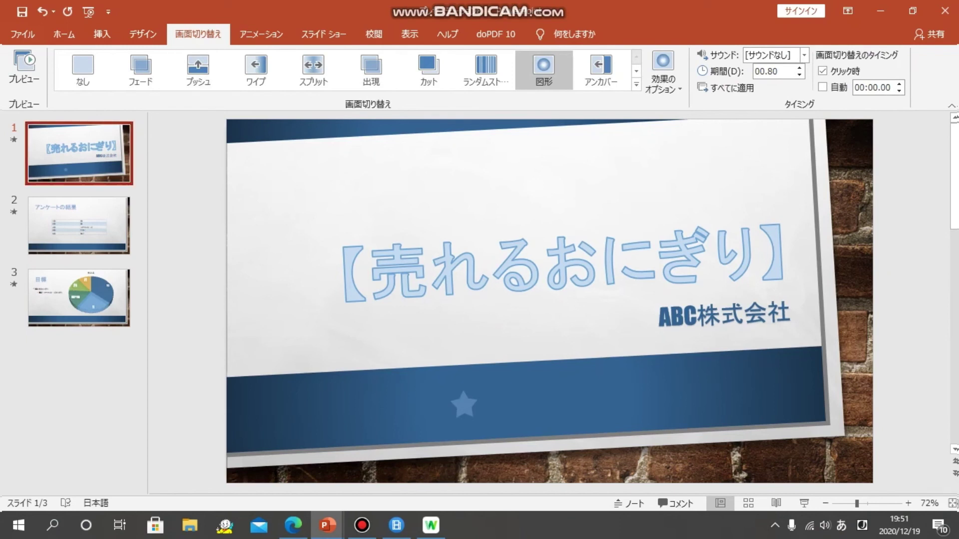
left_click(79, 226)
left_click(79, 154)
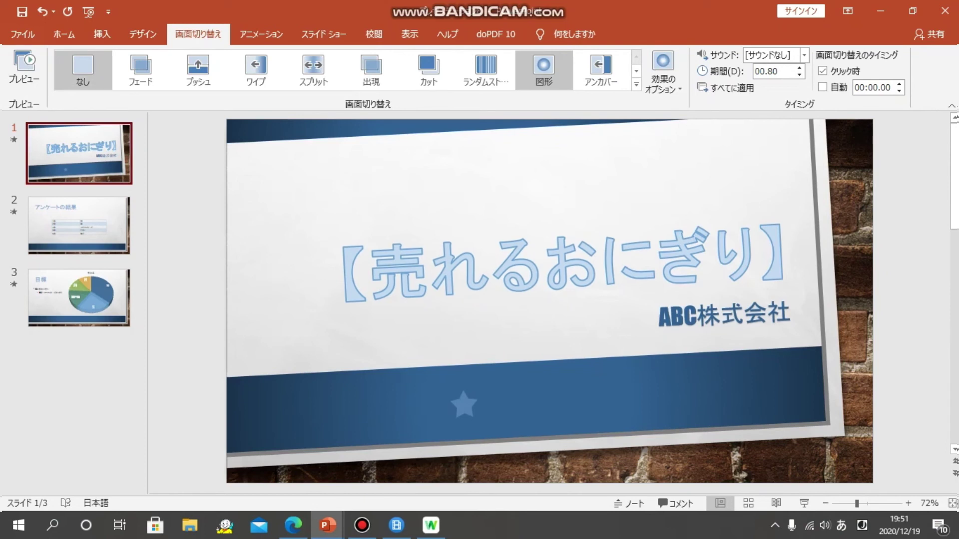
left_click(79, 225)
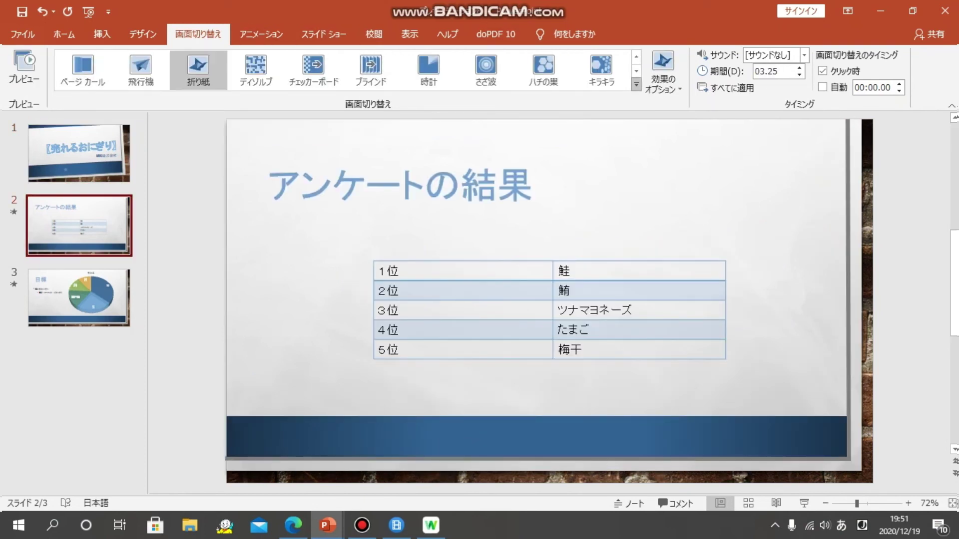
left_click(636, 84)
left_click(83, 86)
left_click(79, 298)
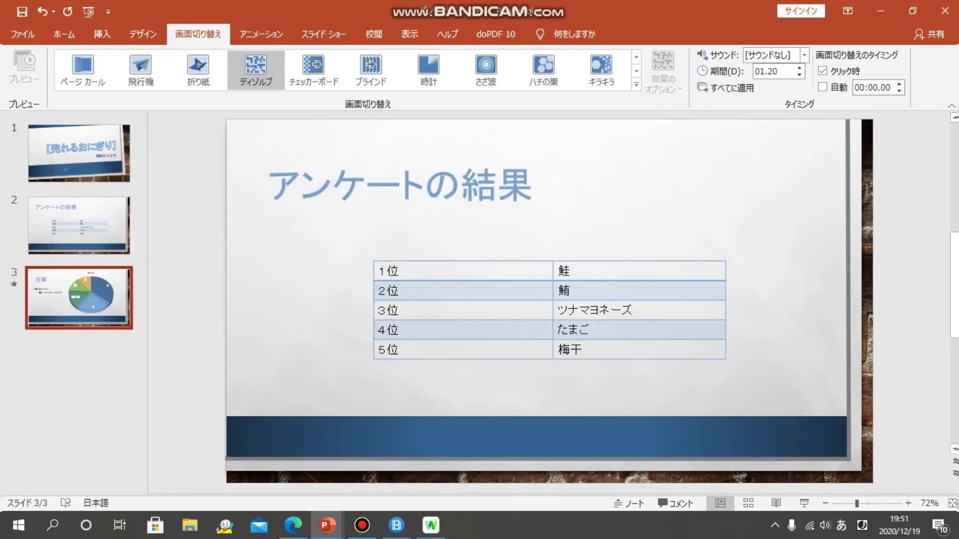
left_click(636, 84)
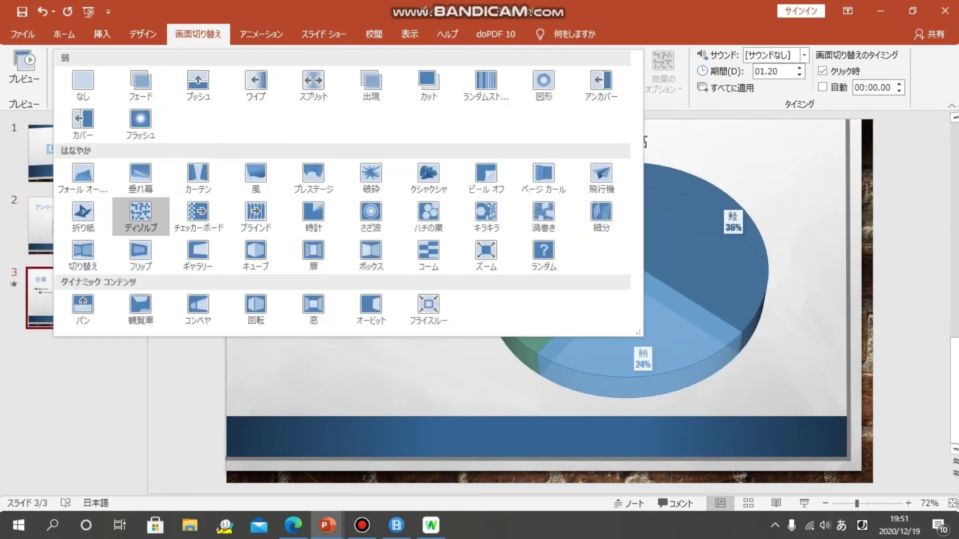
left_click(81, 88)
left_click(79, 225)
left_click(79, 153)
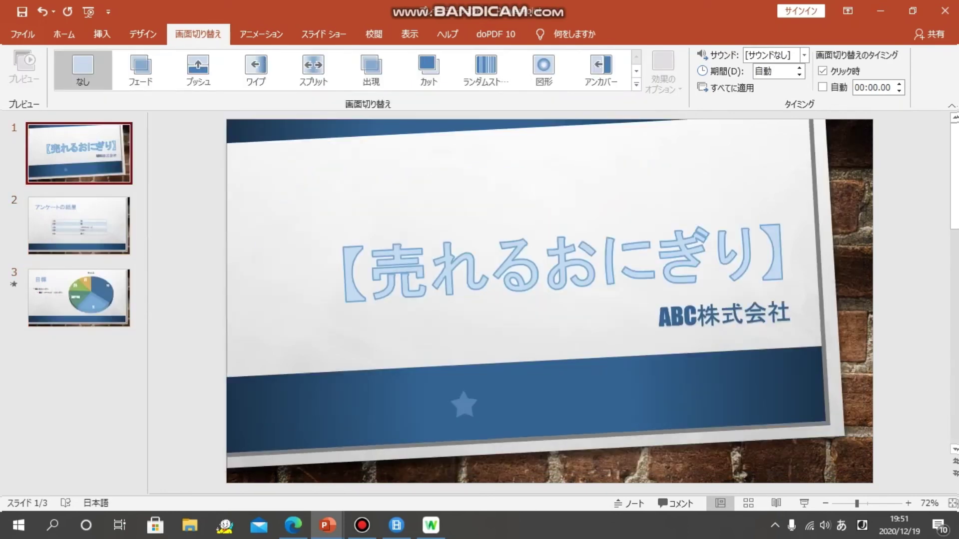
Step: Apply 図形 to slide 1, 折り紙 to slide 2, and 渦巻き (04.00 s) to slide 3
left_click(543, 70)
left_click(79, 226)
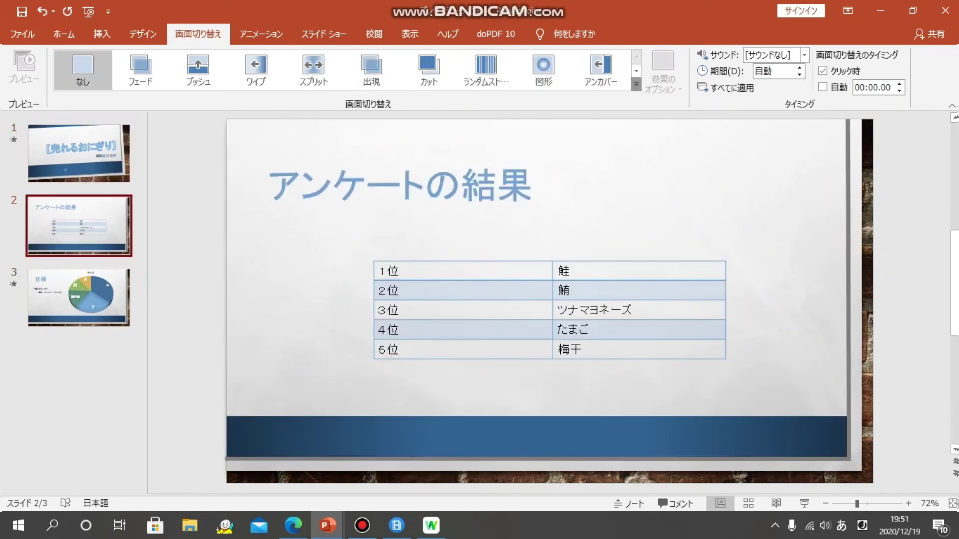
left_click(637, 84)
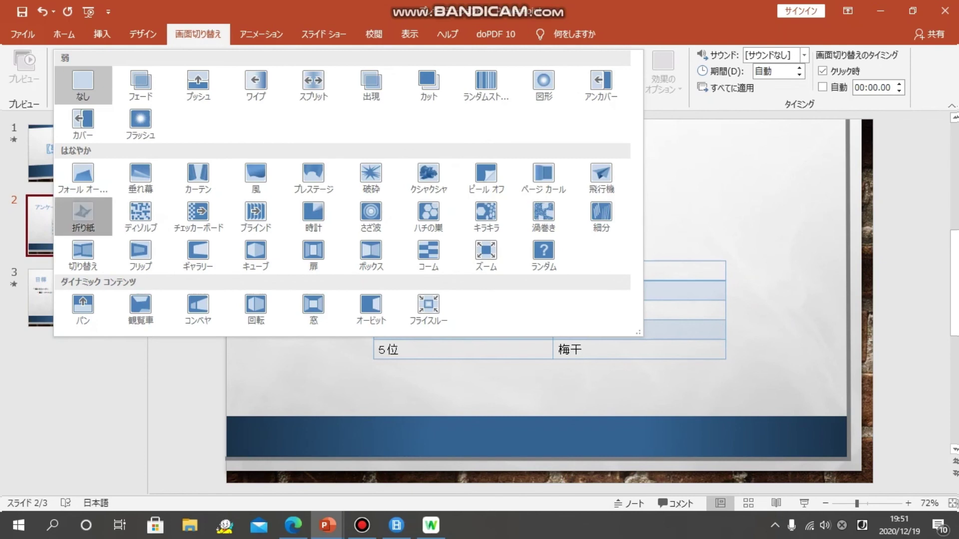
left_click(83, 214)
left_click(79, 298)
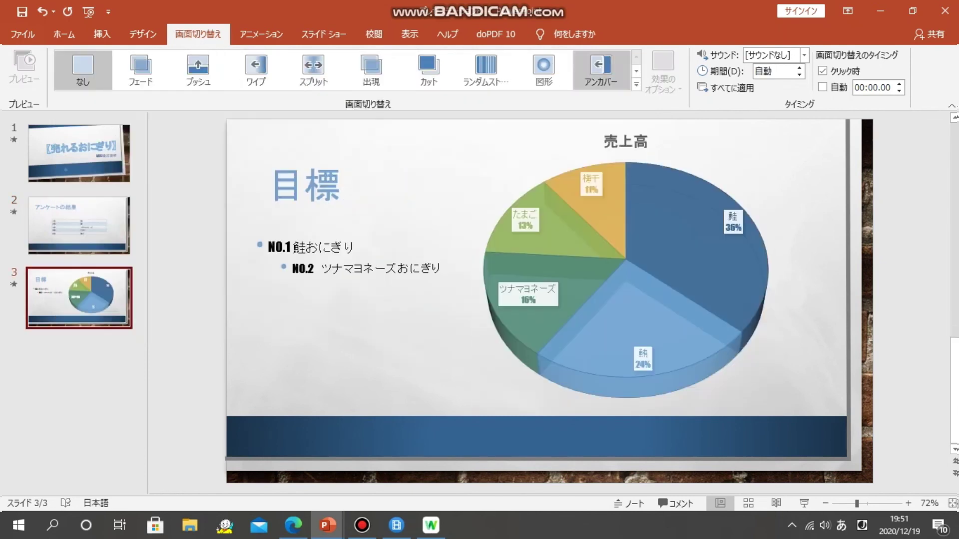
left_click(636, 85)
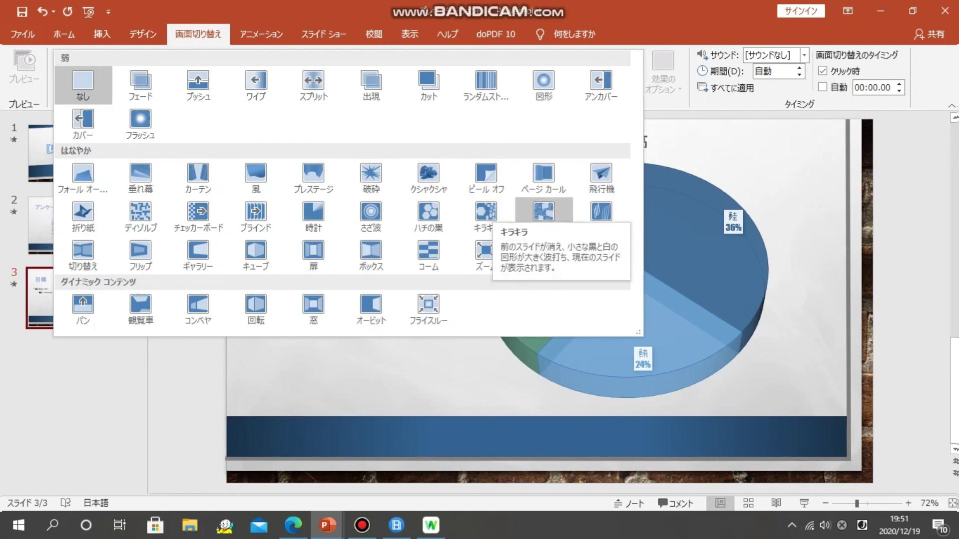
left_click(544, 214)
Step: Return to the title slide and preview the transitions in a slide show from the beginning
key("Up")
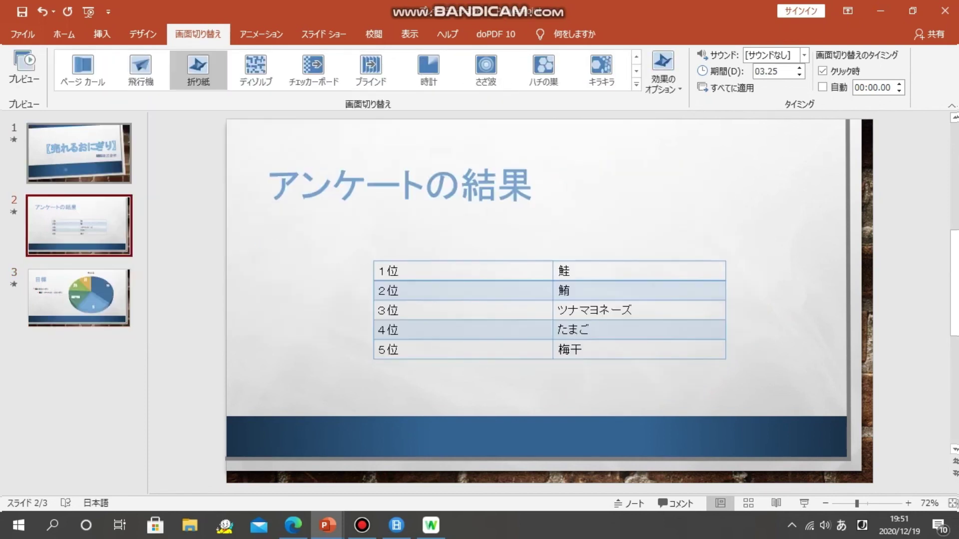
key("Up")
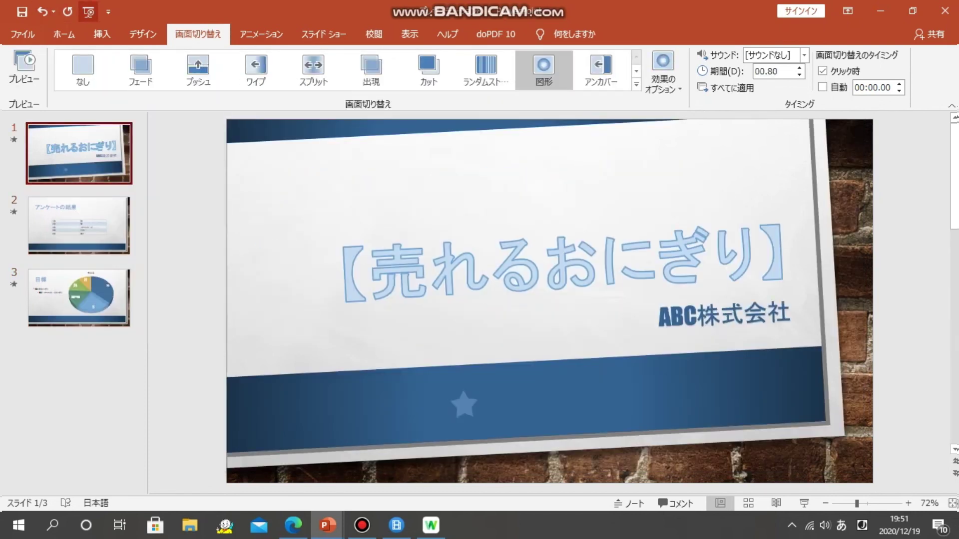
left_click(88, 12)
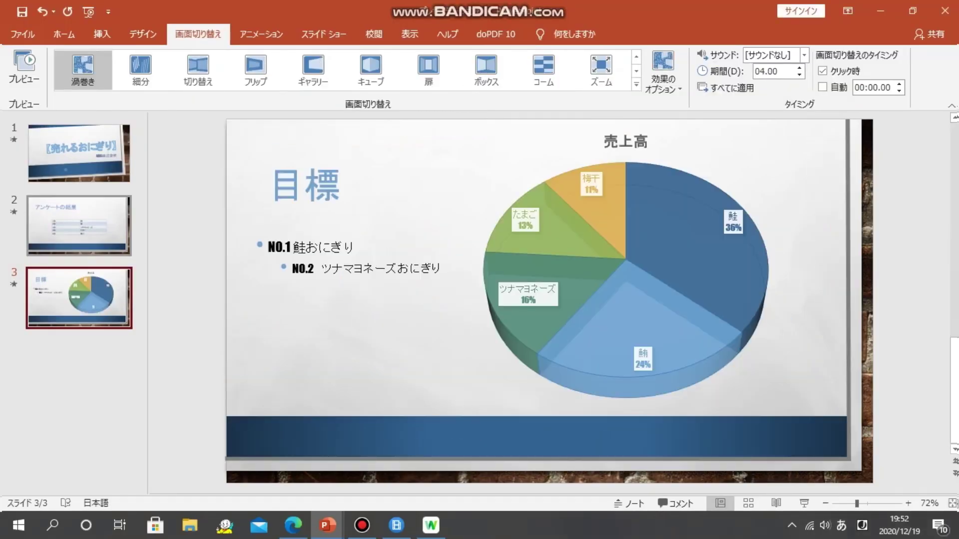
left_click(625, 279)
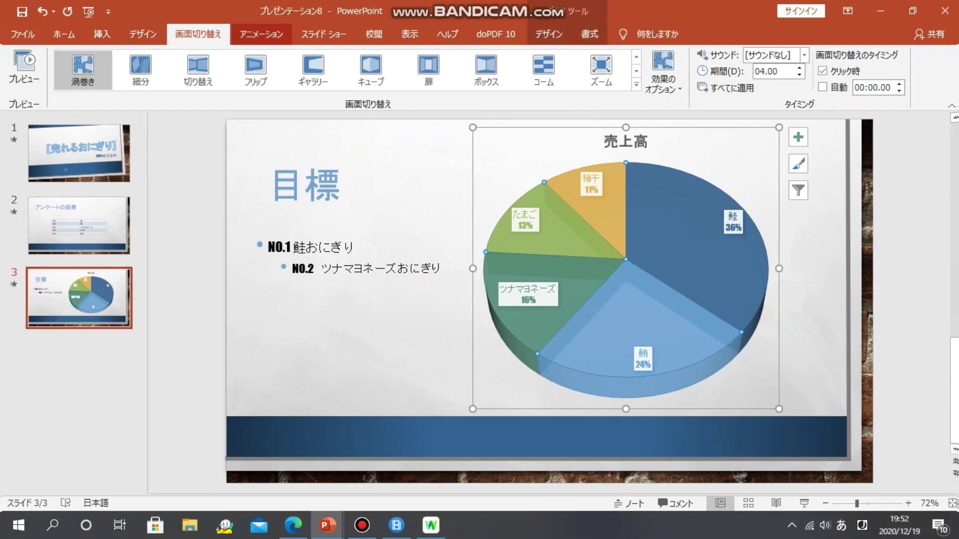
Step: Remove the pie chart's old animation and give the 目標 title the スライドイン effect
left_click(261, 34)
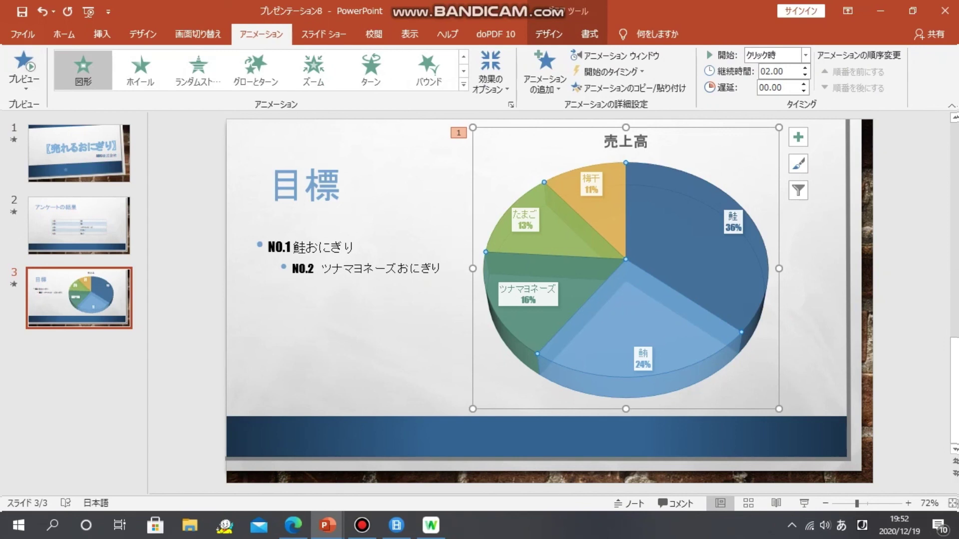
left_click(463, 84)
left_click(82, 80)
left_click(340, 186)
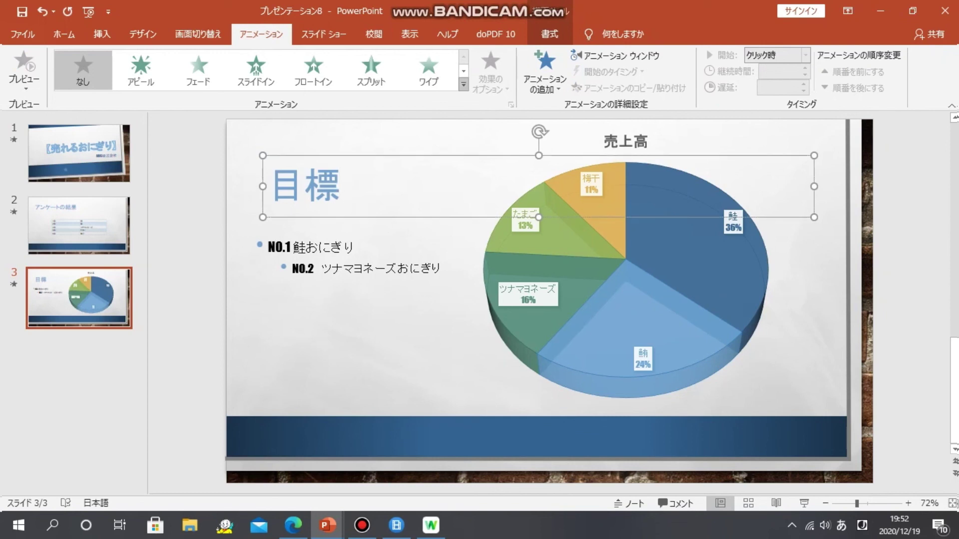
left_click(255, 70)
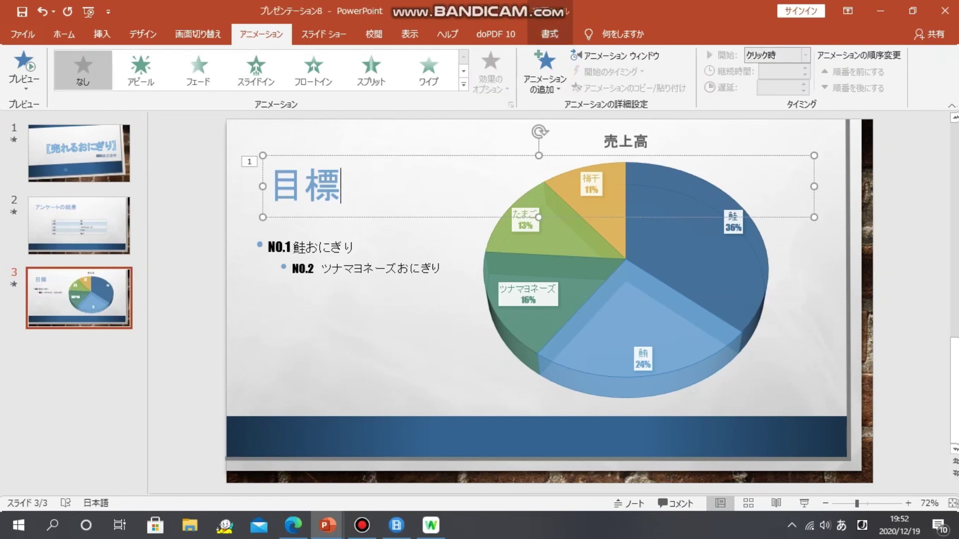
Step: Make the bullet list slide in second and give the pie chart the 図形 entrance animation
left_click(268, 247)
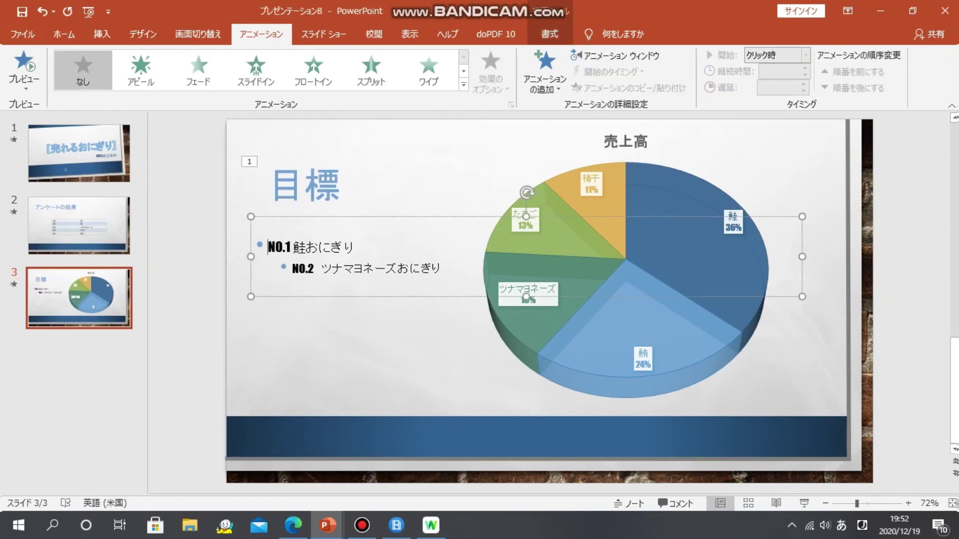
key("Escape")
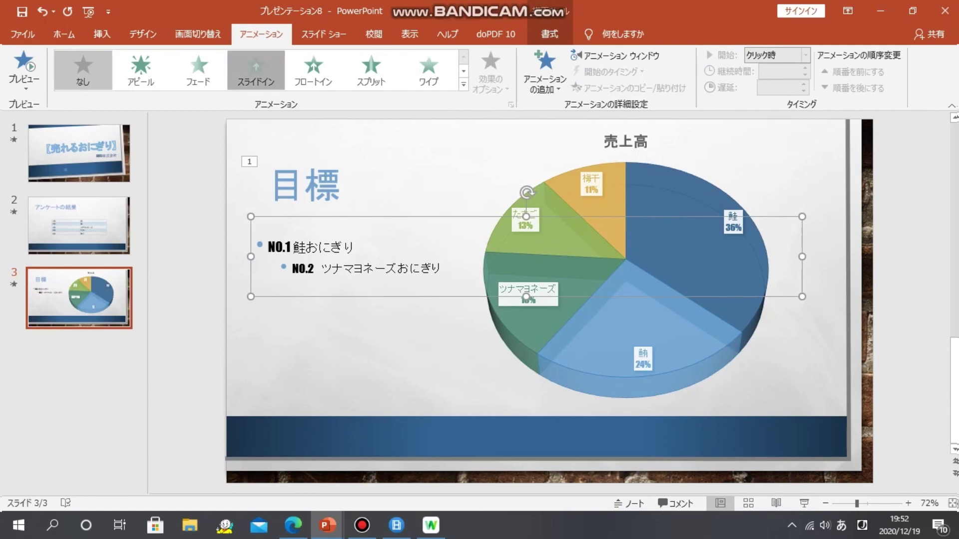
left_click(256, 70)
key("Tab")
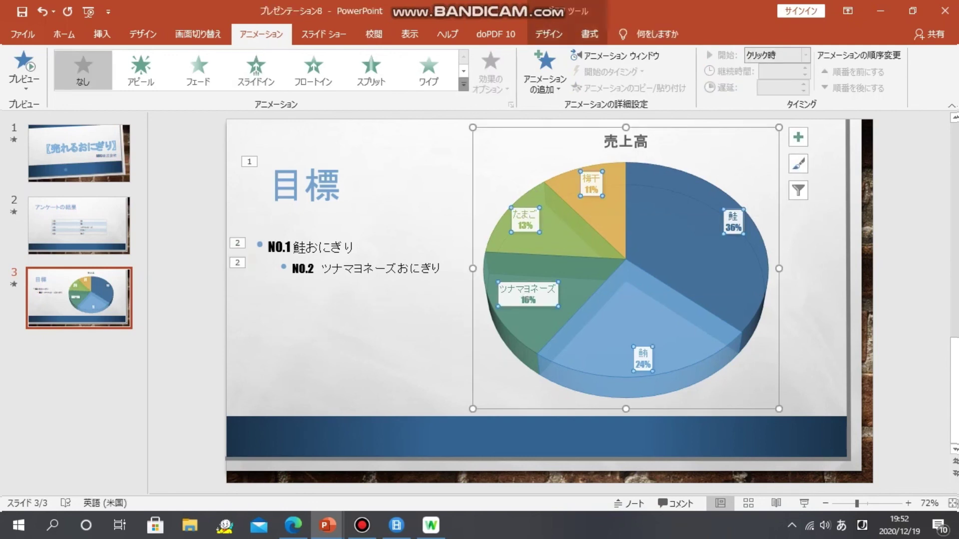
left_click(463, 85)
key("Escape")
left_click(428, 69)
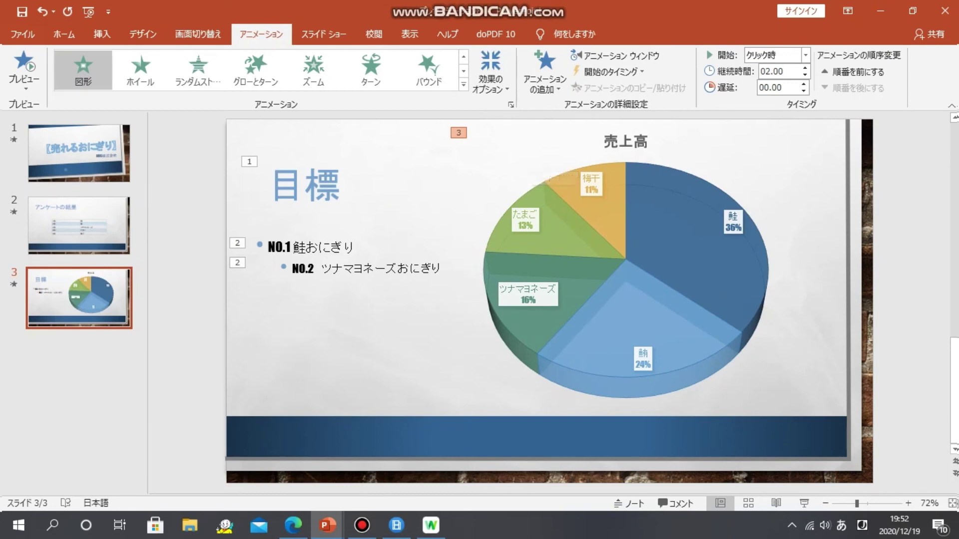
Step: Preview the animations in a slide show, then return to the title slide
left_click(803, 503)
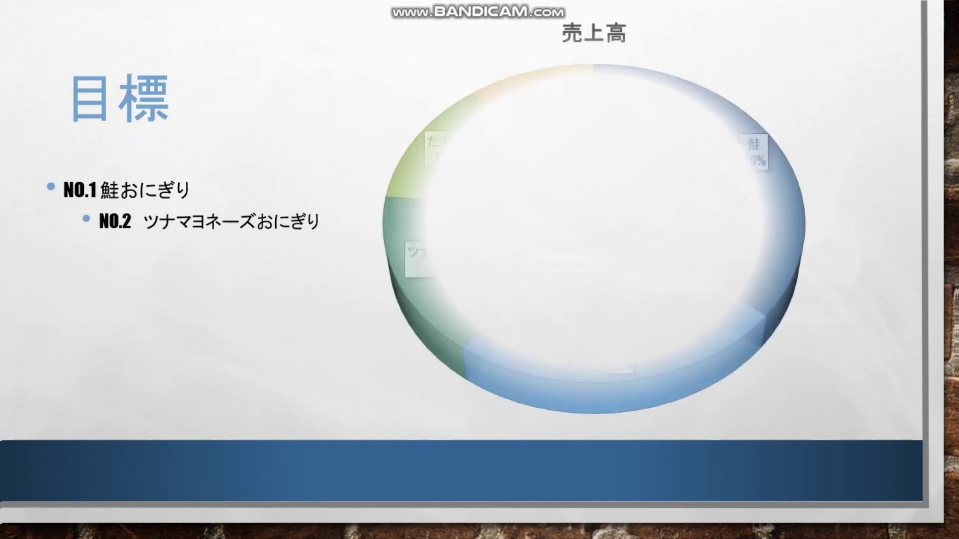
key("Escape")
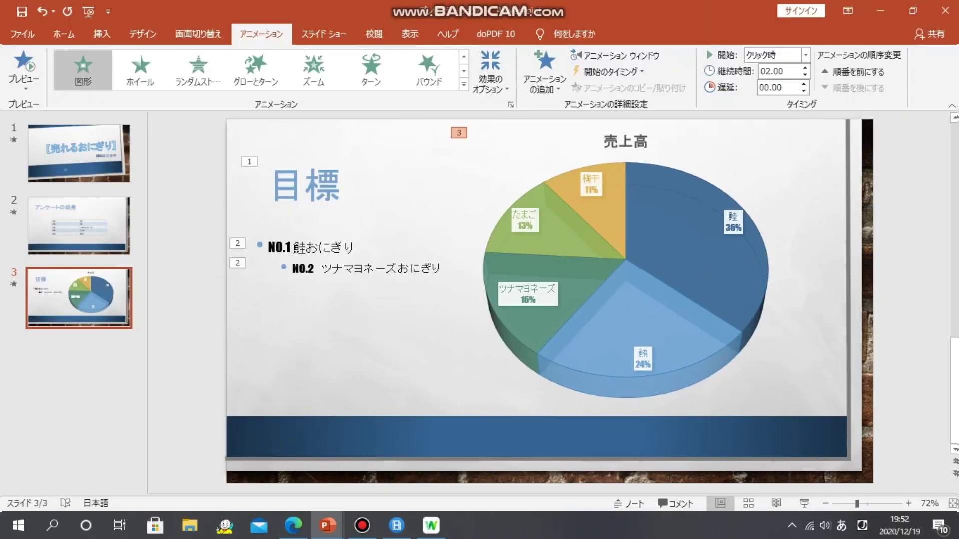
key("Up")
key("Up")
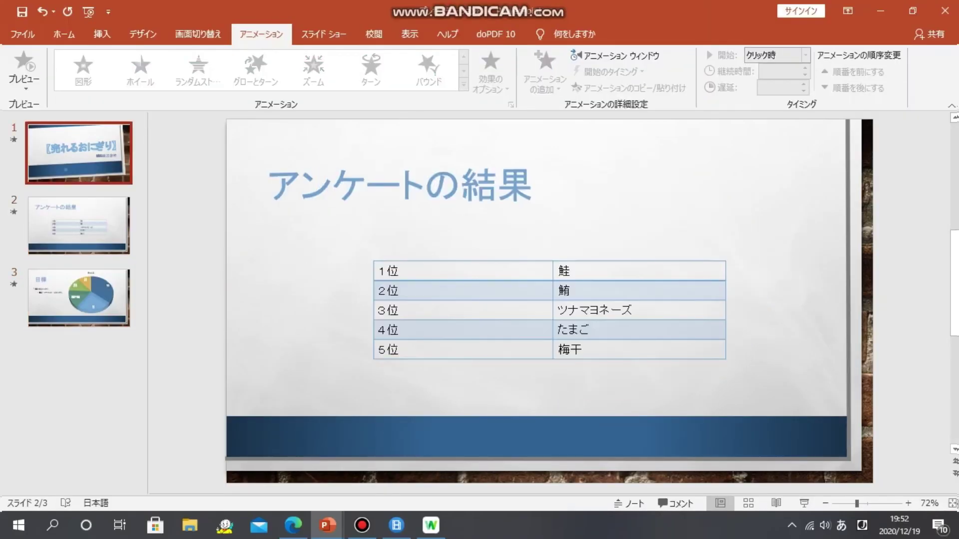